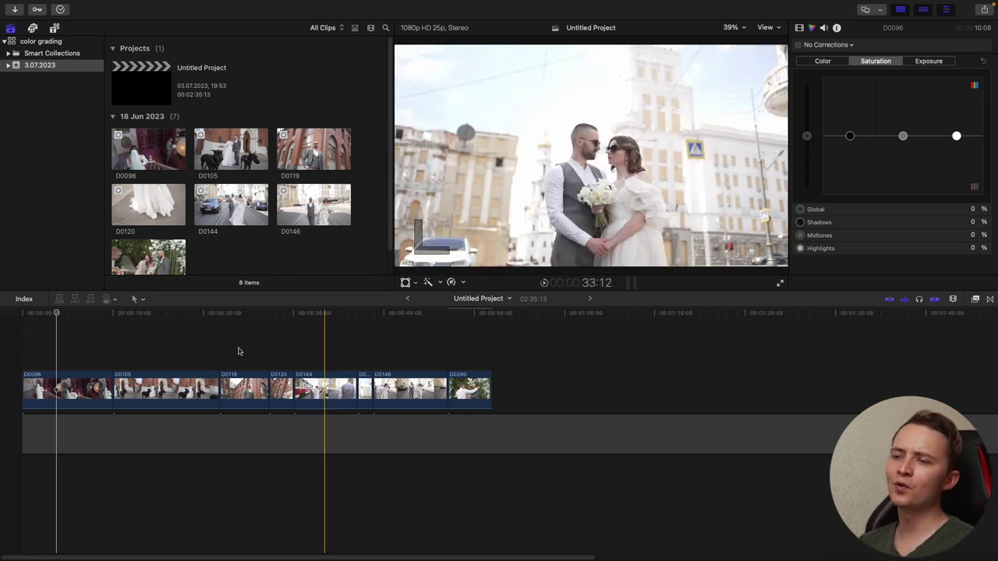
- Add a Color Wheels correction to the first timeline clip, D0096
{"action": "left_click", "coordinate": [77, 358]}
{"action": "left_click", "coordinate": [70, 390]}
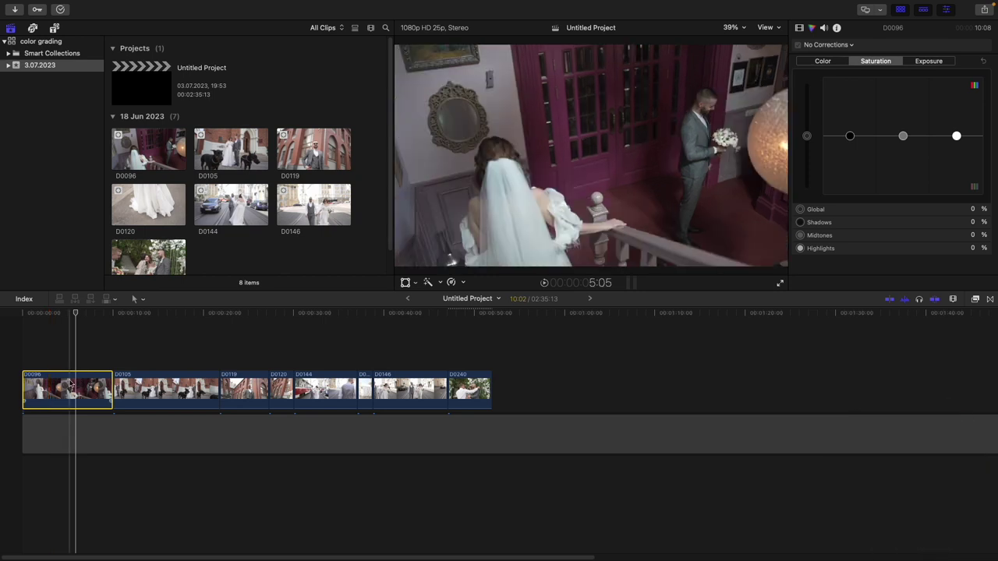
{"action": "left_click", "coordinate": [813, 29]}
{"action": "left_click", "coordinate": [828, 44]}
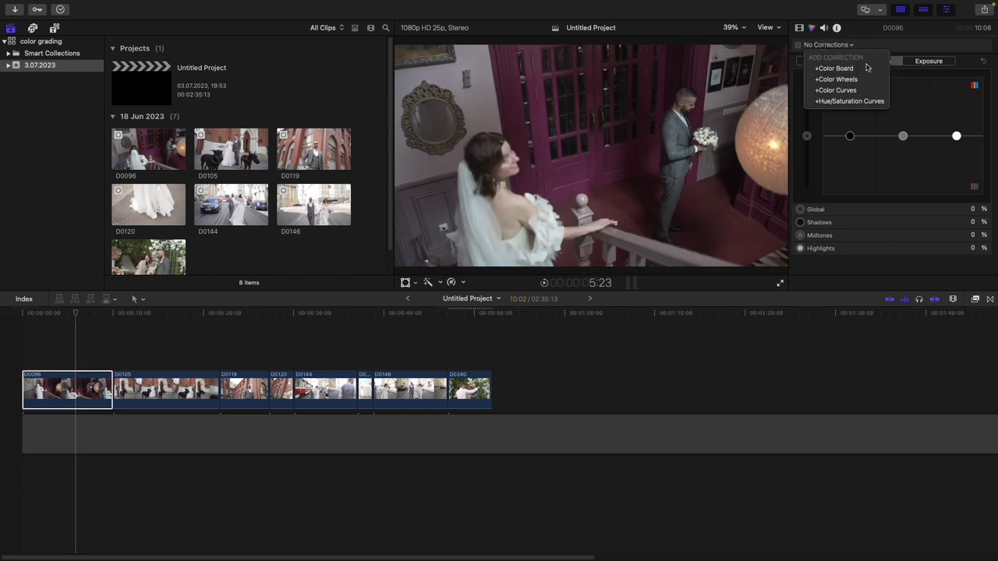
{"action": "left_click", "coordinate": [850, 81]}
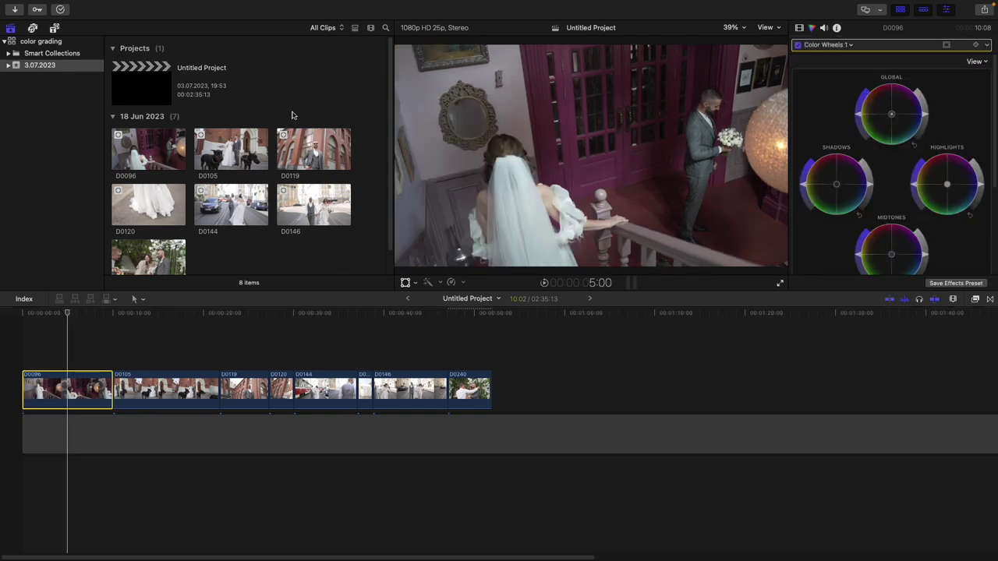
- Show the video scopes as a Luma waveform and widen the scopes and viewer area by narrowing the browser
{"action": "left_click", "coordinate": [768, 28]}
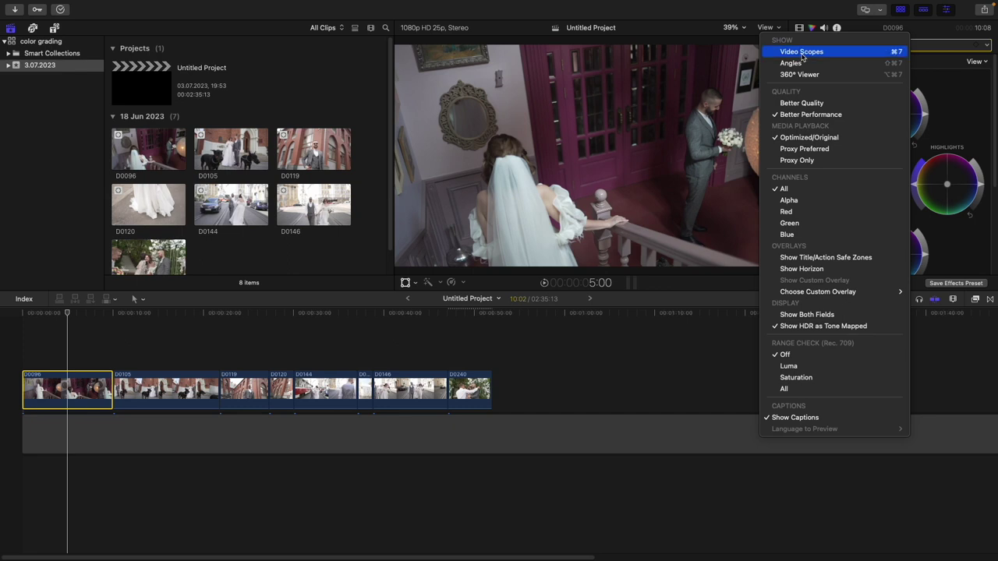
{"action": "left_click", "coordinate": [802, 53]}
{"action": "left_click", "coordinate": [580, 59]}
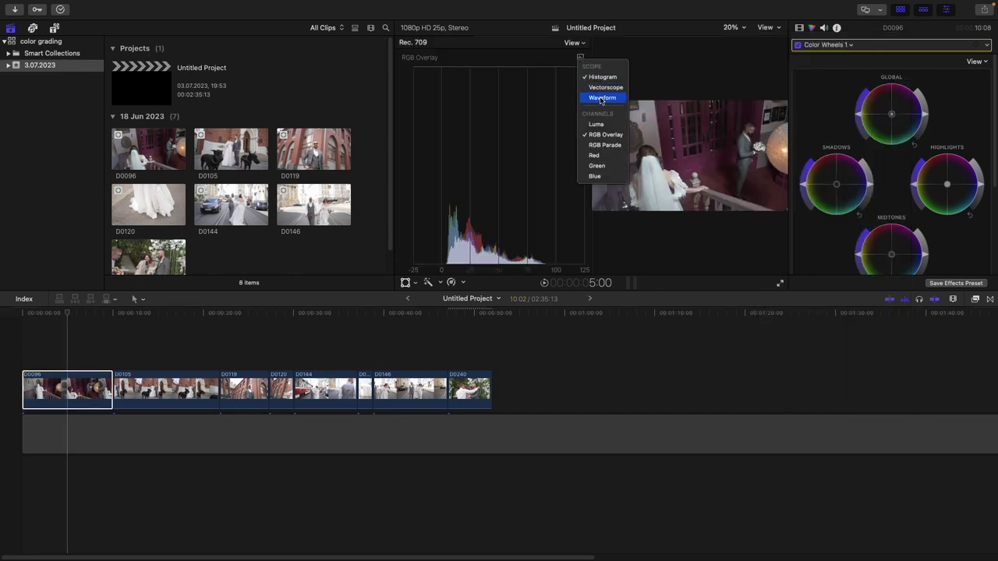
{"action": "left_click", "coordinate": [602, 98]}
{"action": "left_click", "coordinate": [583, 61]}
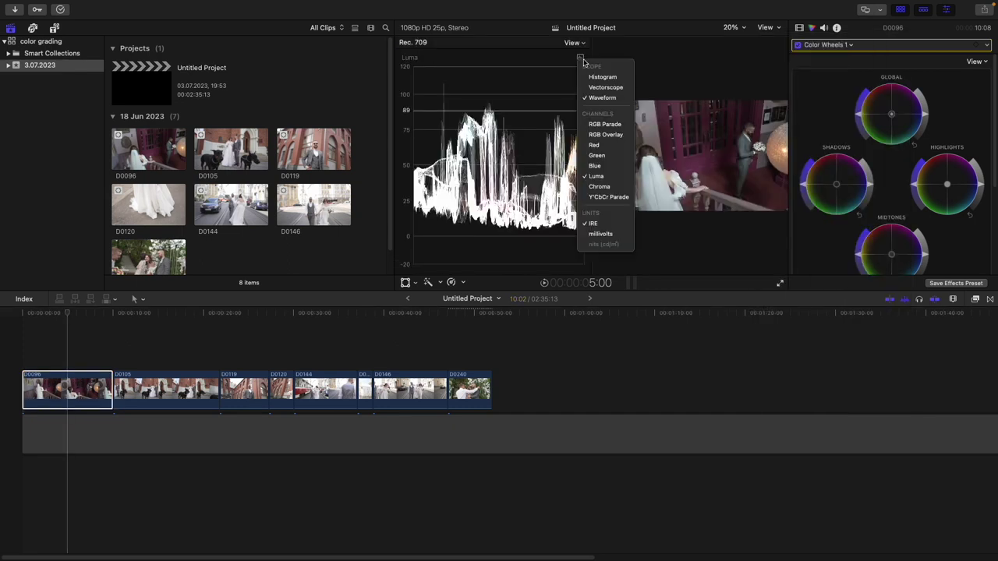
{"action": "left_click", "coordinate": [613, 177]}
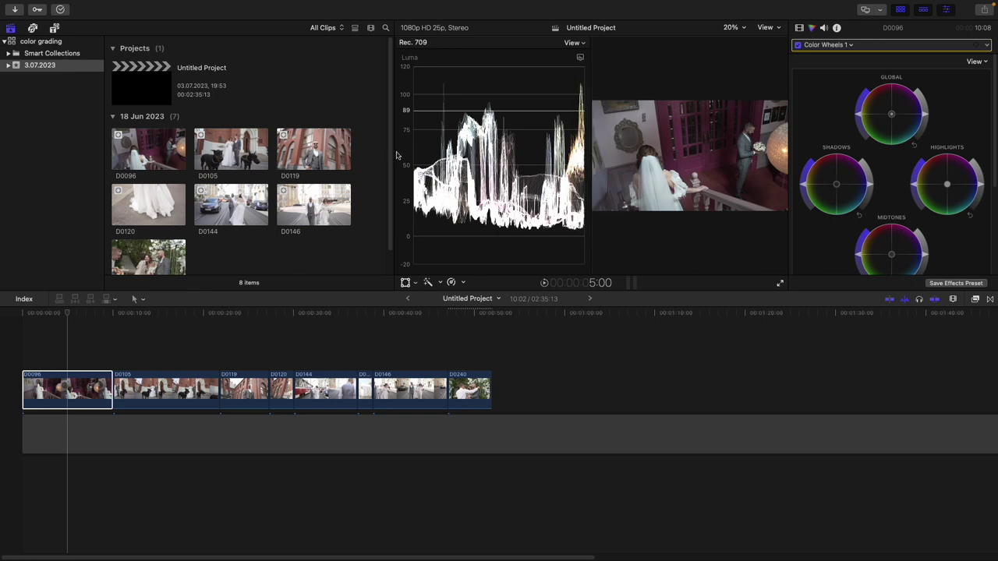
{"action": "left_click_drag", "start_coordinate": [396, 155], "coordinate": [154, 156]}
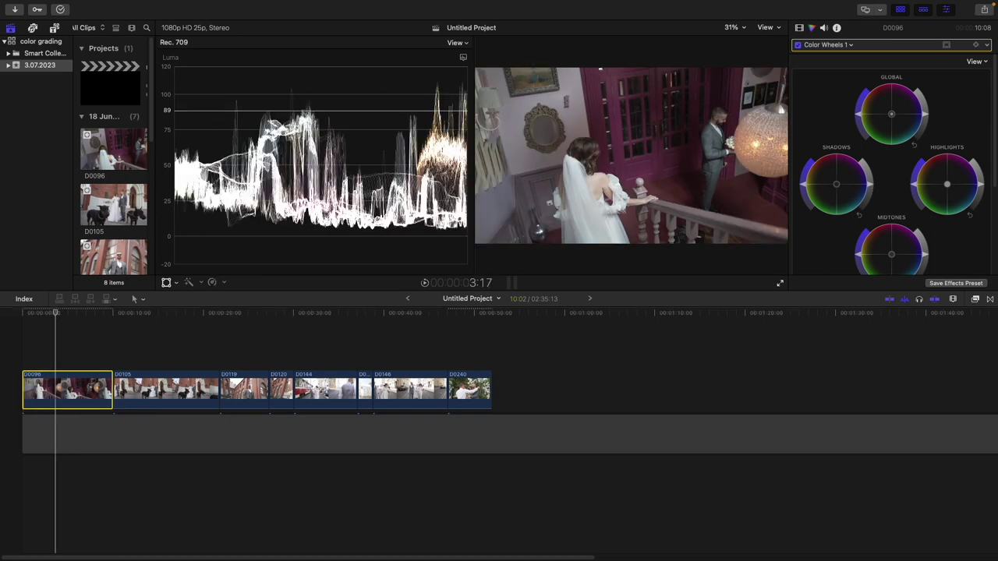
- Darken the shadows and brighten the highlights of clip D0096, and play the clip to check the exposure
{"action": "left_click_drag", "start_coordinate": [870, 185], "coordinate": [872, 191]}
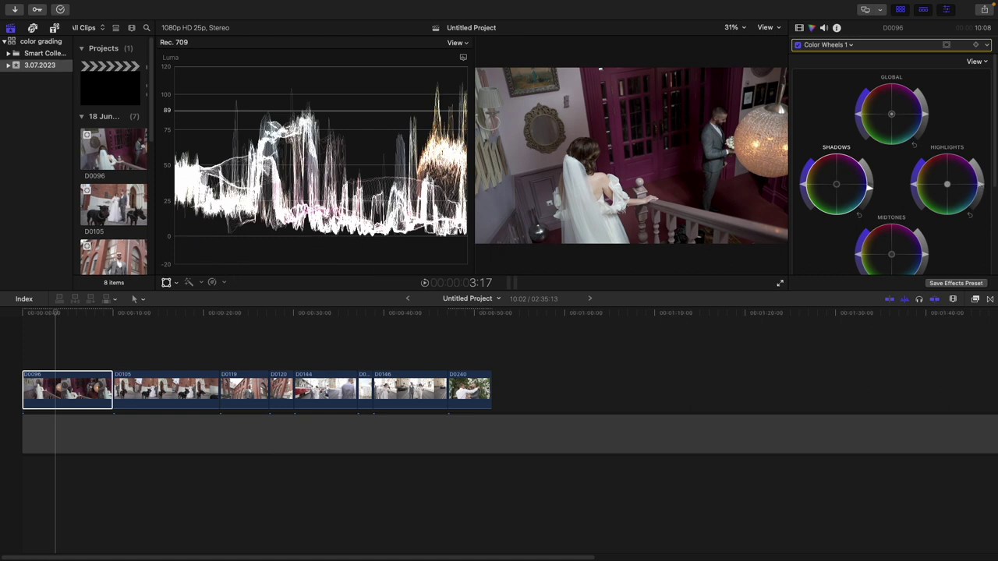
{"action": "left_click_drag", "start_coordinate": [984, 191], "coordinate": [984, 180]}
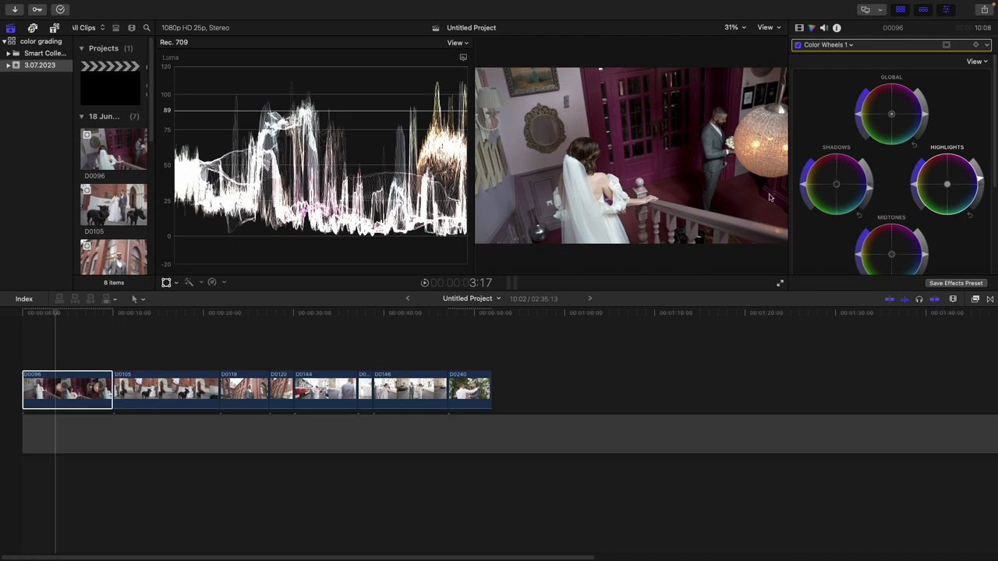
{"action": "key", "text": "space"}
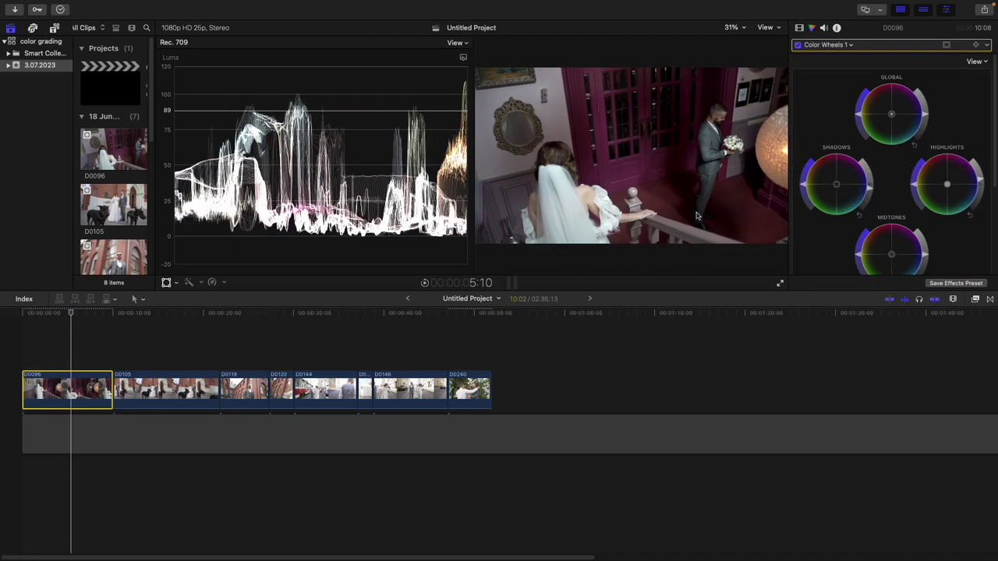
- Brighten the midtones of clip D0096 and lower its shadows slightly further
{"action": "scroll", "coordinate": [932, 250], "scroll_direction": "down", "scroll_amount": 1}
{"action": "left_click_drag", "start_coordinate": [926, 250], "coordinate": [926, 243]}
{"action": "key", "text": "super+z"}
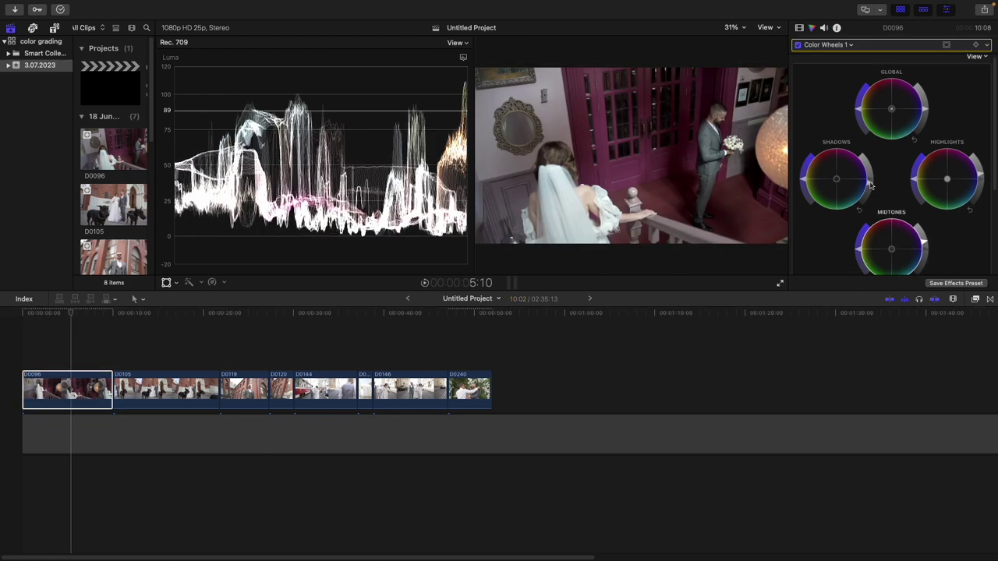
{"action": "left_click_drag", "start_coordinate": [871, 187], "coordinate": [871, 188]}
- Compare clip D0096 with and without its Color Wheels correction
{"action": "left_click", "coordinate": [797, 46]}
{"action": "left_click", "coordinate": [797, 45]}
{"action": "left_click", "coordinate": [797, 45]}
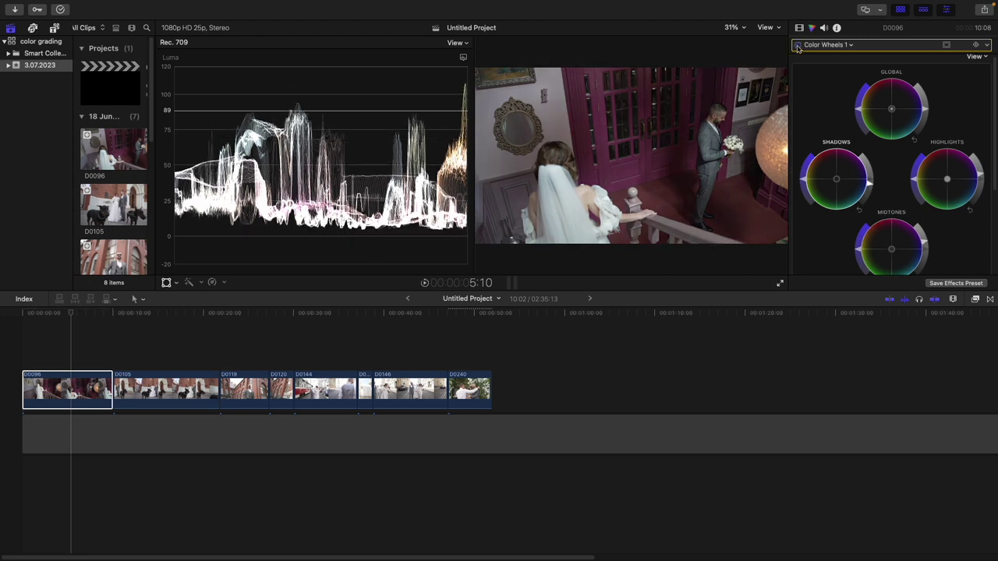
{"action": "left_click", "coordinate": [797, 45]}
{"action": "left_click", "coordinate": [797, 45]}
{"action": "left_click", "coordinate": [797, 44]}
{"action": "left_click", "coordinate": [154, 354]}
{"action": "left_click", "coordinate": [96, 358]}
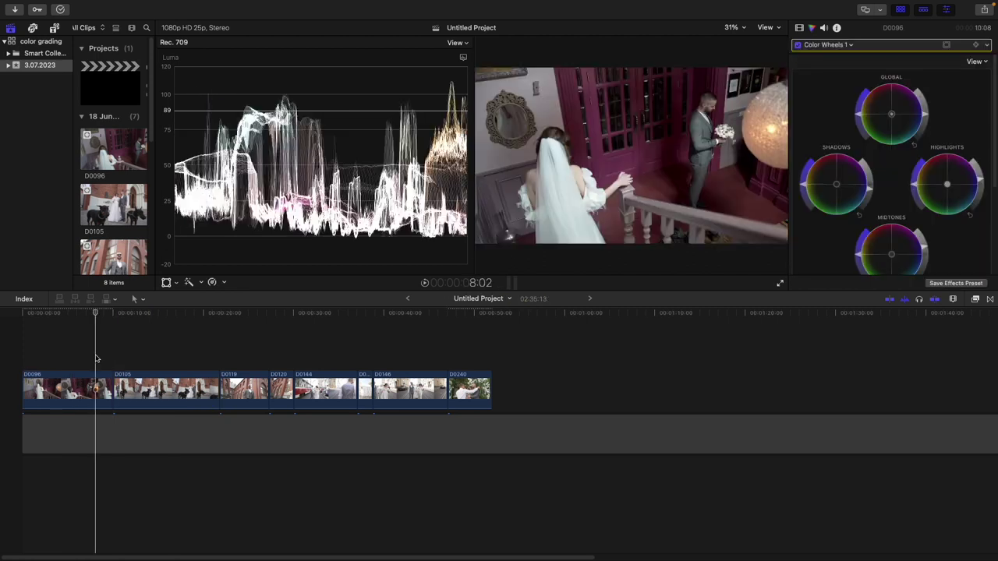
- Add a Color Wheels correction to clip D0105, darkening the shadows and brightening the highlights and midtones
{"action": "left_click", "coordinate": [162, 349]}
{"action": "left_click", "coordinate": [162, 387]}
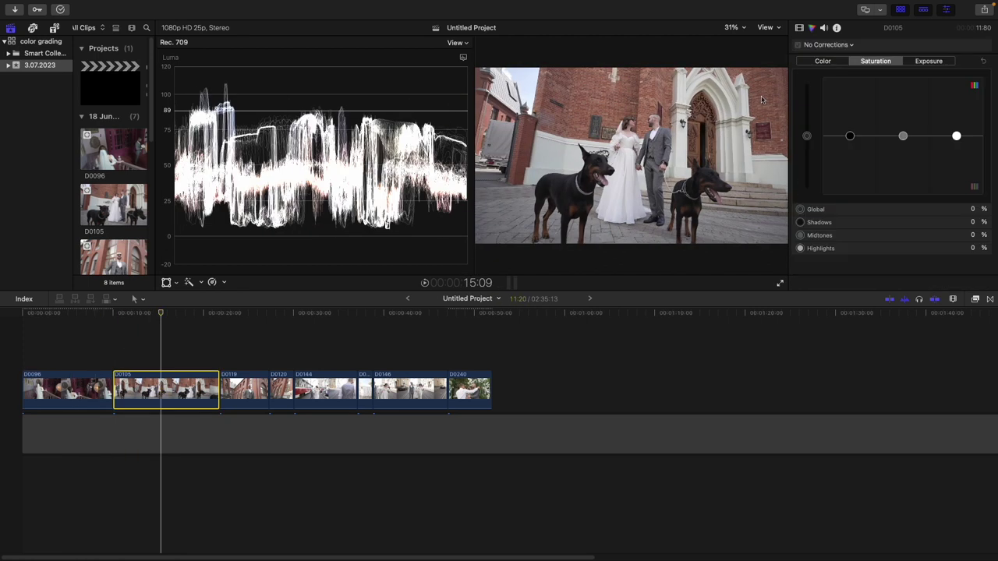
{"action": "left_click", "coordinate": [827, 46]}
{"action": "left_click", "coordinate": [830, 80]}
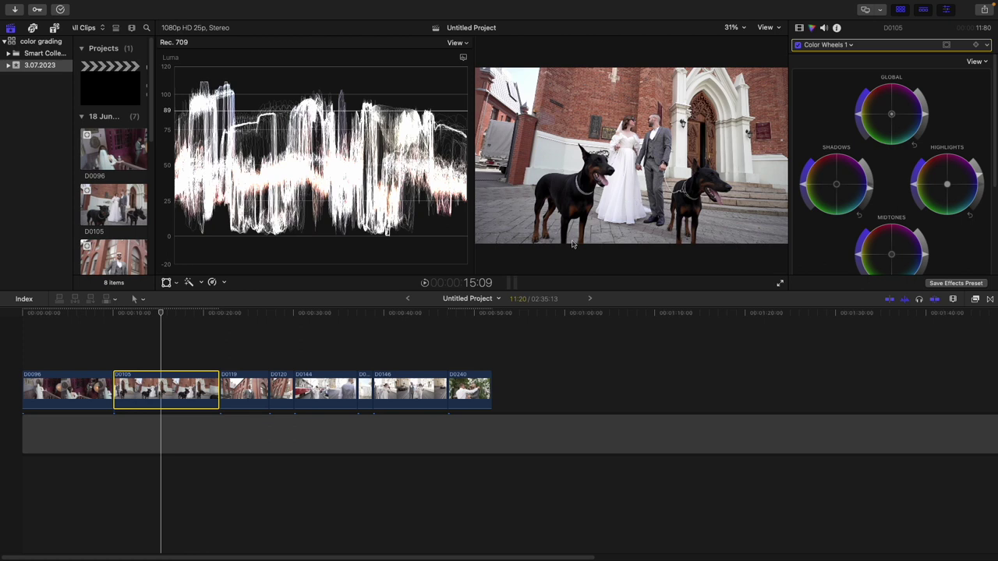
{"action": "left_click_drag", "start_coordinate": [871, 187], "coordinate": [872, 192]}
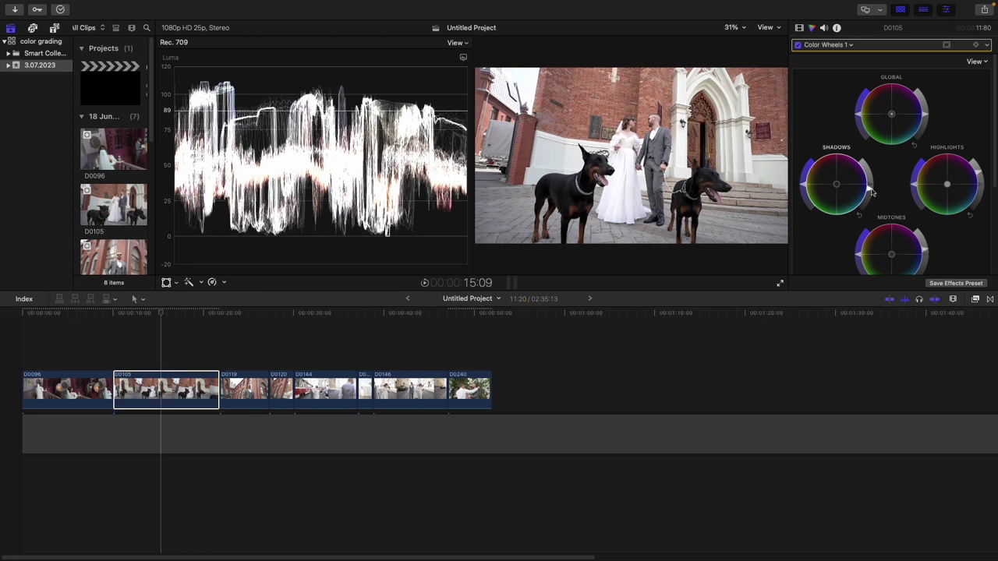
- Compare clip D0105 with and without its Color Wheels correction
{"action": "left_click", "coordinate": [798, 45]}
{"action": "left_click", "coordinate": [798, 45]}
{"action": "left_click", "coordinate": [797, 45]}
{"action": "left_click", "coordinate": [797, 46]}
{"action": "left_click", "coordinate": [798, 46]}
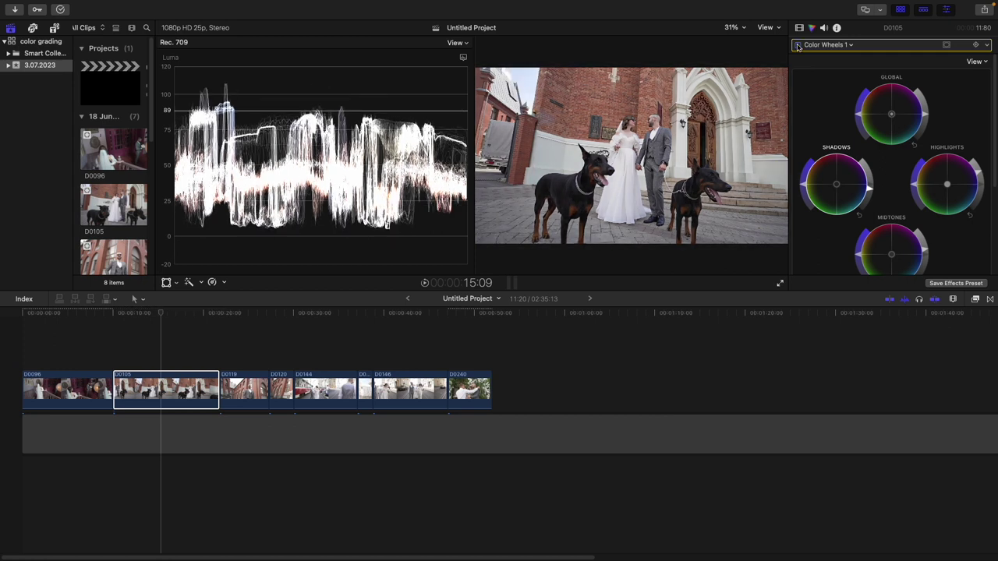
{"action": "left_click", "coordinate": [798, 45]}
{"action": "left_click", "coordinate": [798, 46]}
{"action": "key", "text": "super+alt+b"}
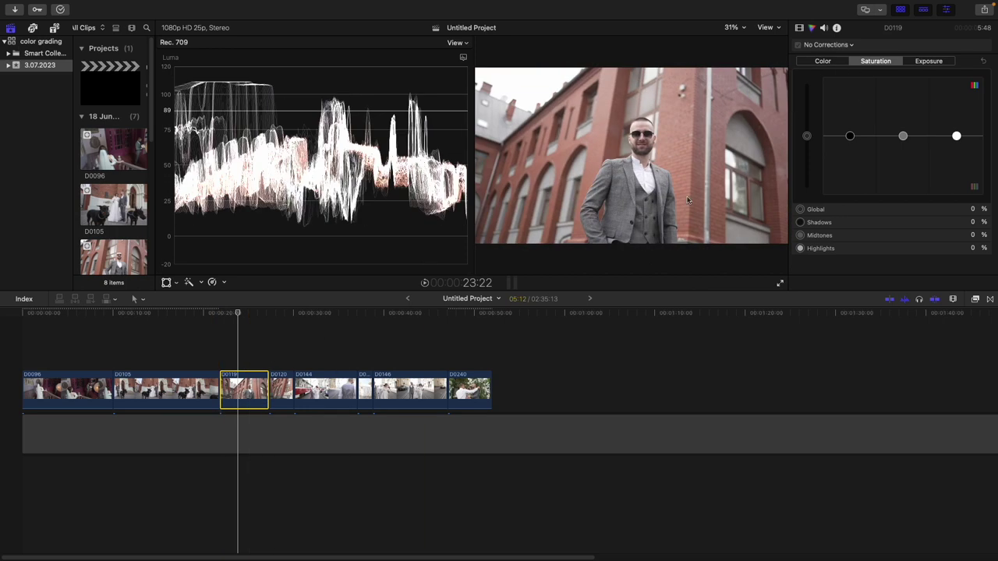
- Add a Color Wheels correction to clip D0119, darkening the shadows and brightening the highlights and midtones
{"action": "left_click", "coordinate": [828, 44]}
{"action": "left_click", "coordinate": [838, 78]}
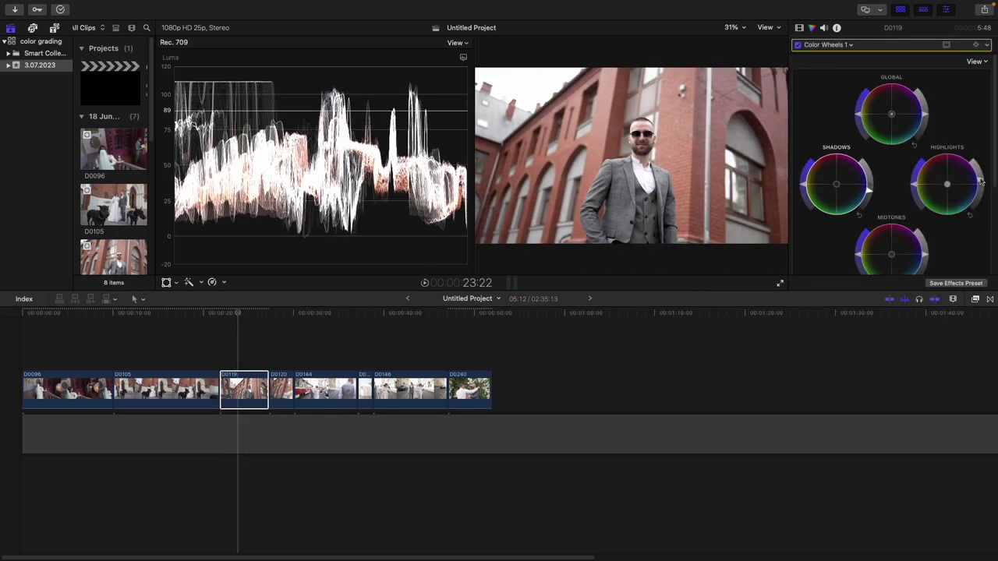
{"action": "left_click_drag", "start_coordinate": [981, 181], "coordinate": [981, 180]}
{"action": "left_click_drag", "start_coordinate": [926, 255], "coordinate": [926, 250]}
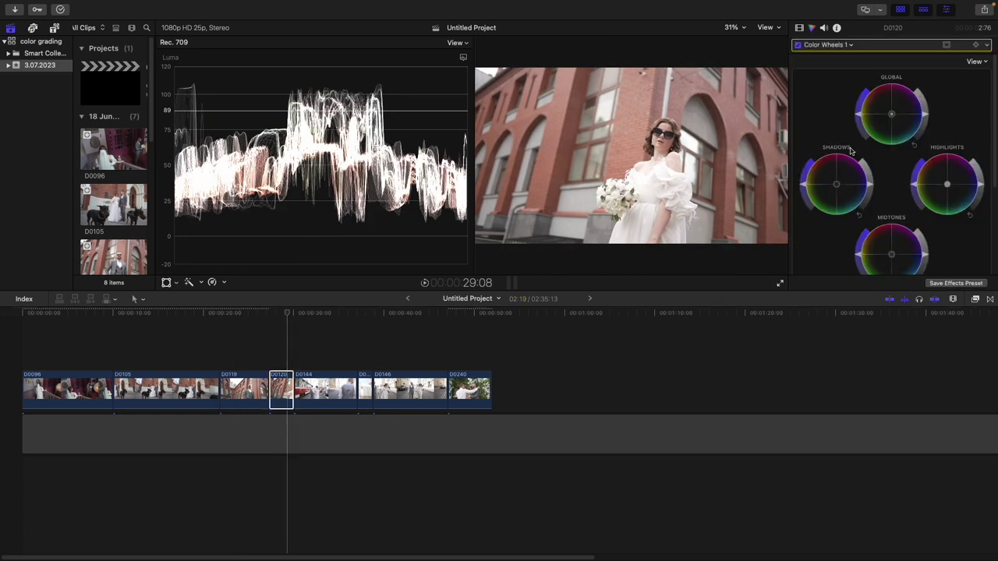
- Grade clip D0120 with Color Wheels, brightening the highlights and midtones and darkening the shadows
{"action": "left_click_drag", "start_coordinate": [980, 187], "coordinate": [981, 186]}
{"action": "scroll", "coordinate": [959, 203], "scroll_direction": "down", "scroll_amount": 3}
{"action": "left_click_drag", "start_coordinate": [926, 226], "coordinate": [926, 223]}
{"action": "left_click_drag", "start_coordinate": [868, 162], "coordinate": [869, 164]}
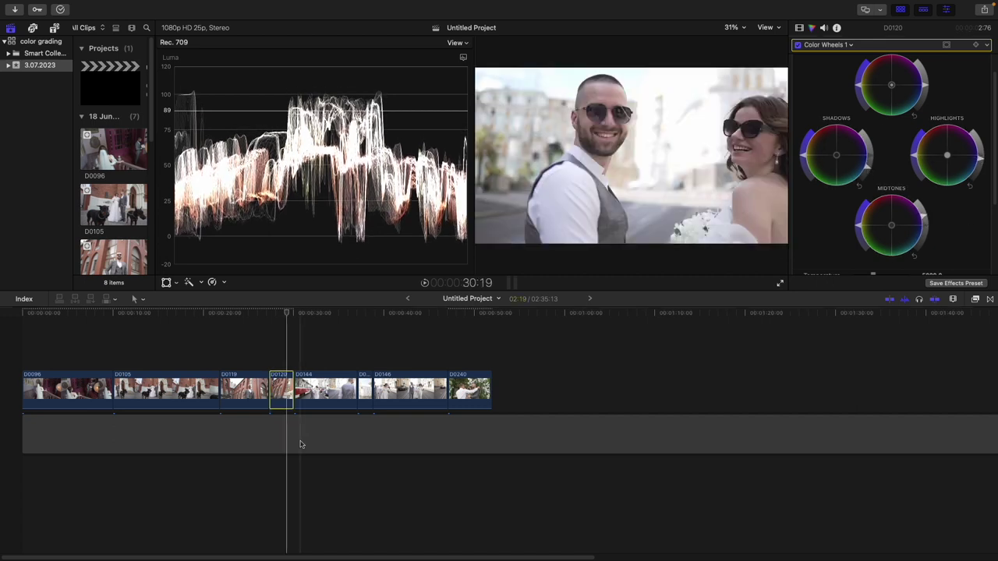
- Add a Color Wheels correction to clip D0144, darkening the shadows and slightly brightening the midtones and highlights
{"action": "left_click", "coordinate": [313, 390]}
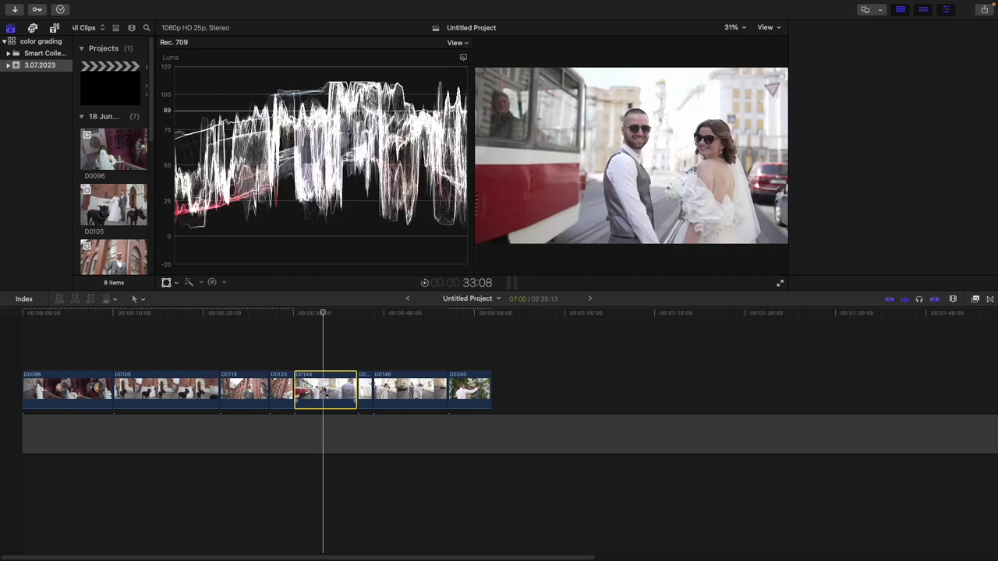
{"action": "left_click", "coordinate": [829, 44]}
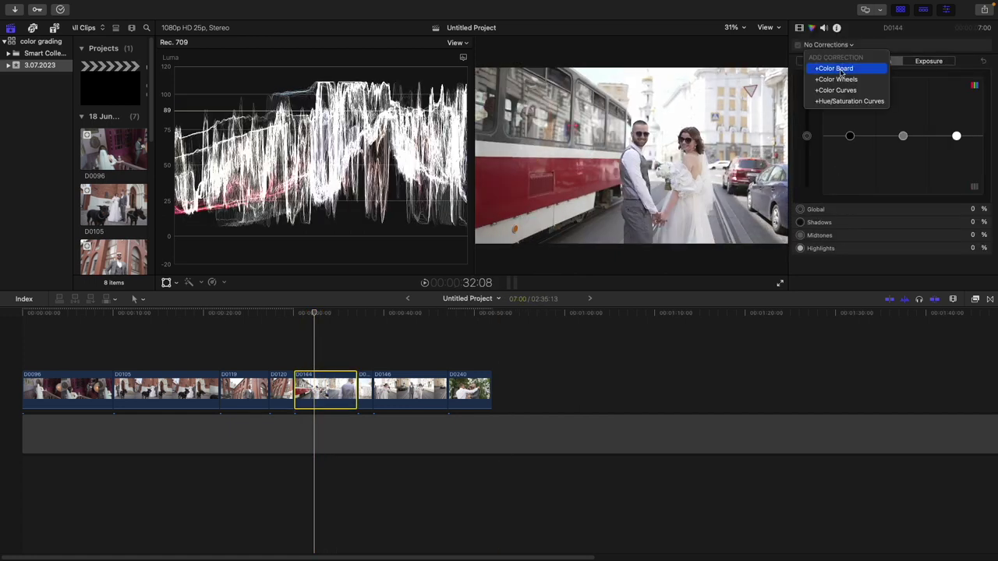
{"action": "left_click", "coordinate": [830, 67]}
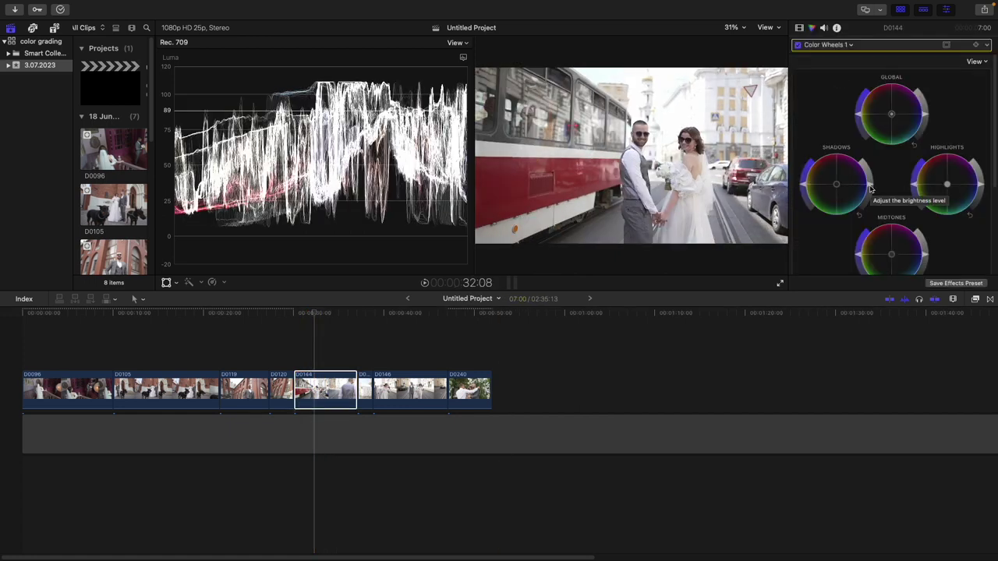
{"action": "left_click_drag", "start_coordinate": [870, 186], "coordinate": [870, 191]}
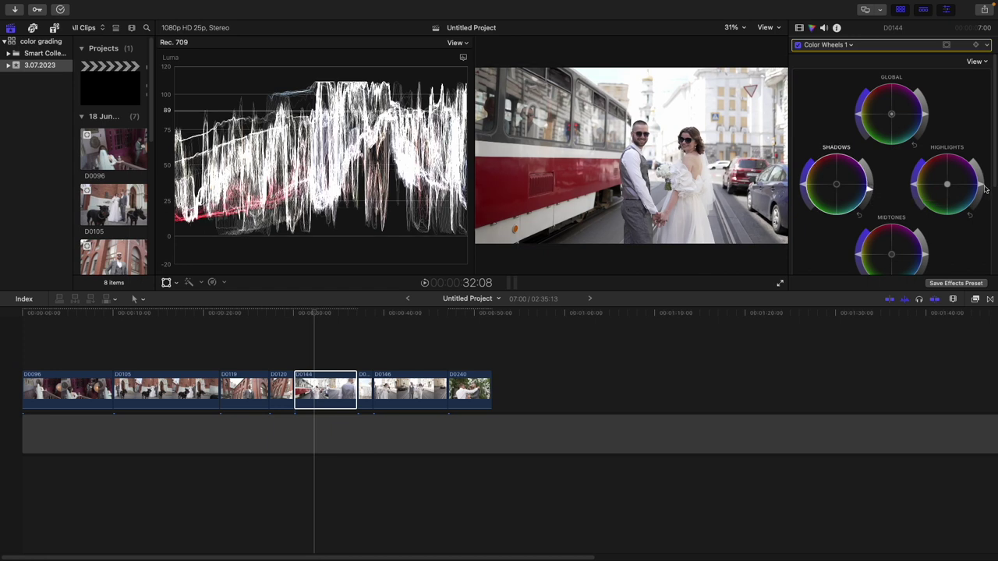
{"action": "left_click_drag", "start_coordinate": [926, 256], "coordinate": [926, 248]}
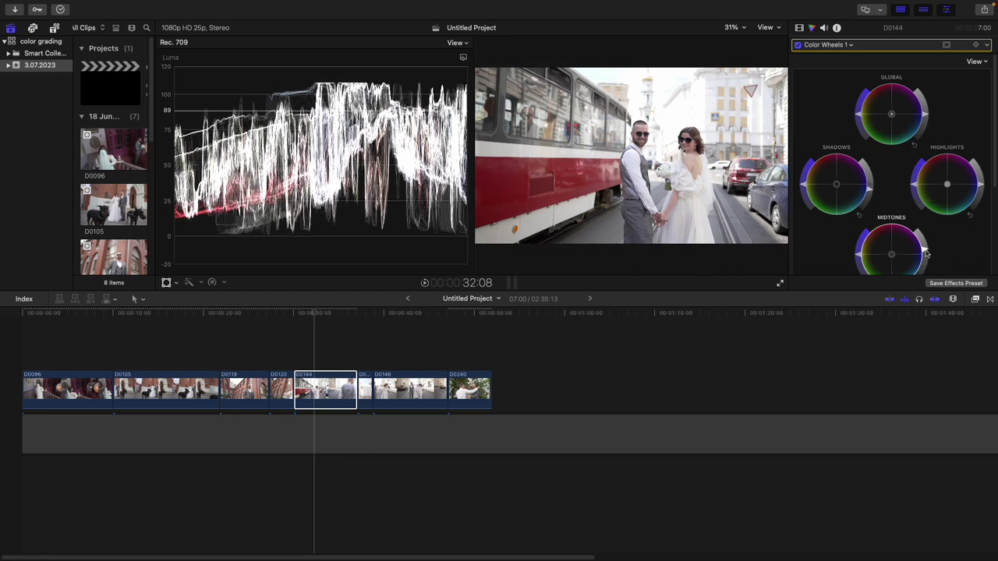
{"action": "left_click_drag", "start_coordinate": [869, 192], "coordinate": [870, 194]}
{"action": "left_click_drag", "start_coordinate": [980, 186], "coordinate": [980, 182]}
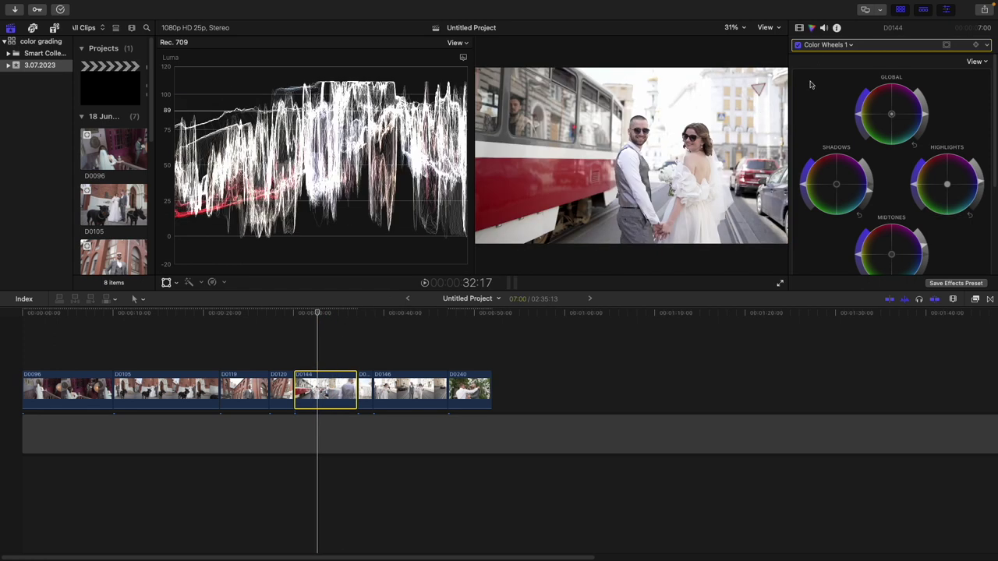
- Compare clip D0144 with and without its Color Wheels correction
{"action": "left_click", "coordinate": [797, 46]}
{"action": "left_click", "coordinate": [797, 46]}
{"action": "left_click", "coordinate": [797, 46]}
{"action": "left_click", "coordinate": [796, 47]}
- Add a Color Wheels correction to the short D0146 clip following D0144
{"action": "left_click", "coordinate": [366, 392]}
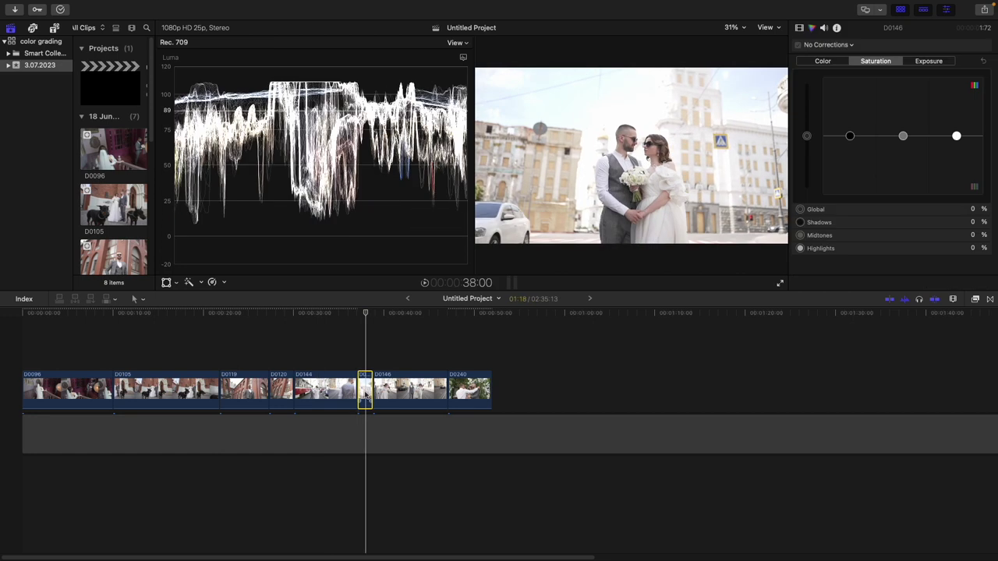
{"action": "left_click", "coordinate": [830, 45]}
{"action": "left_click", "coordinate": [839, 79]}
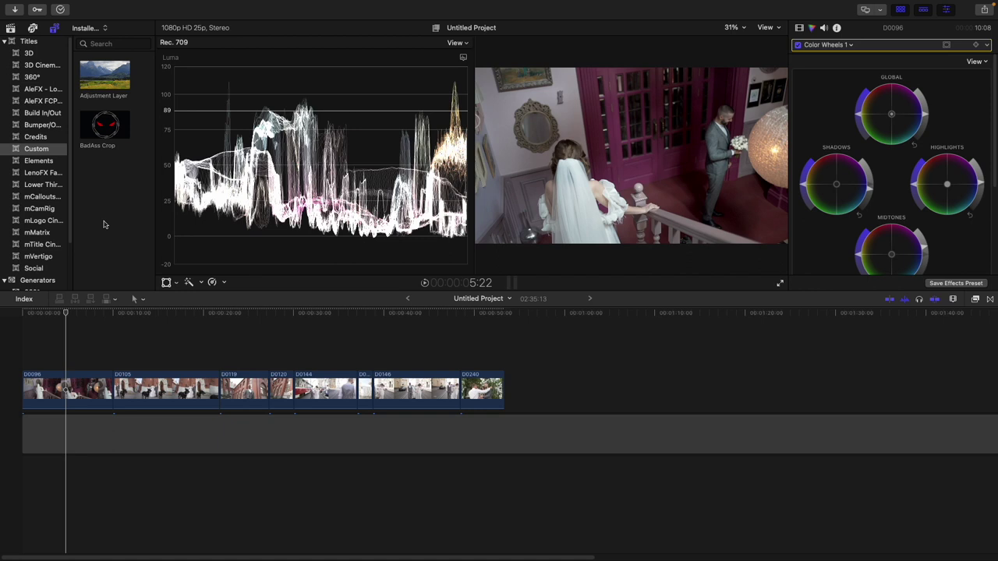
- Place an Adjustment Layer title above the first clip and extend it to the end of the last clip, D0240
{"action": "left_click_drag", "start_coordinate": [103, 82], "coordinate": [29, 364]}
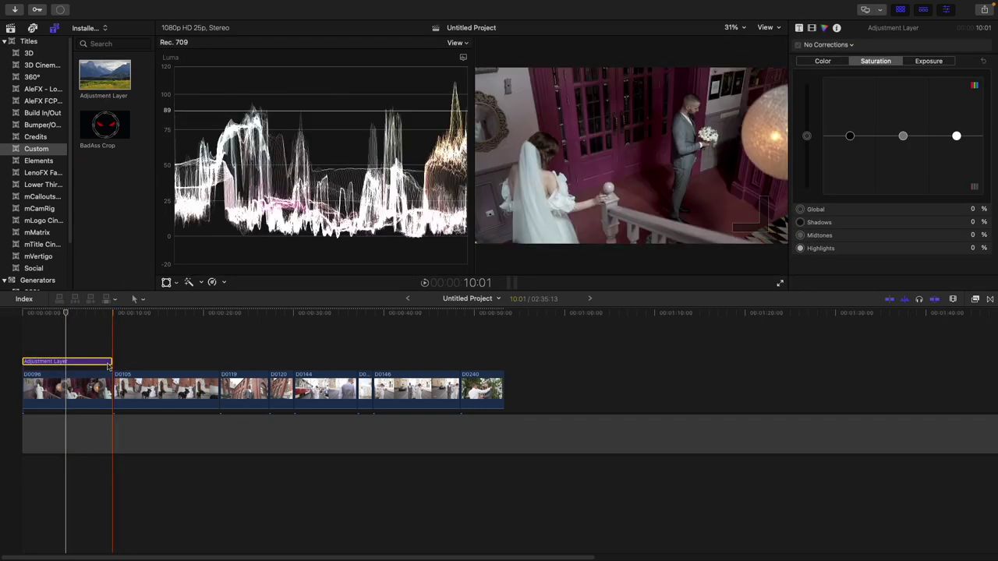
{"action": "left_click_drag", "start_coordinate": [113, 363], "coordinate": [503, 350]}
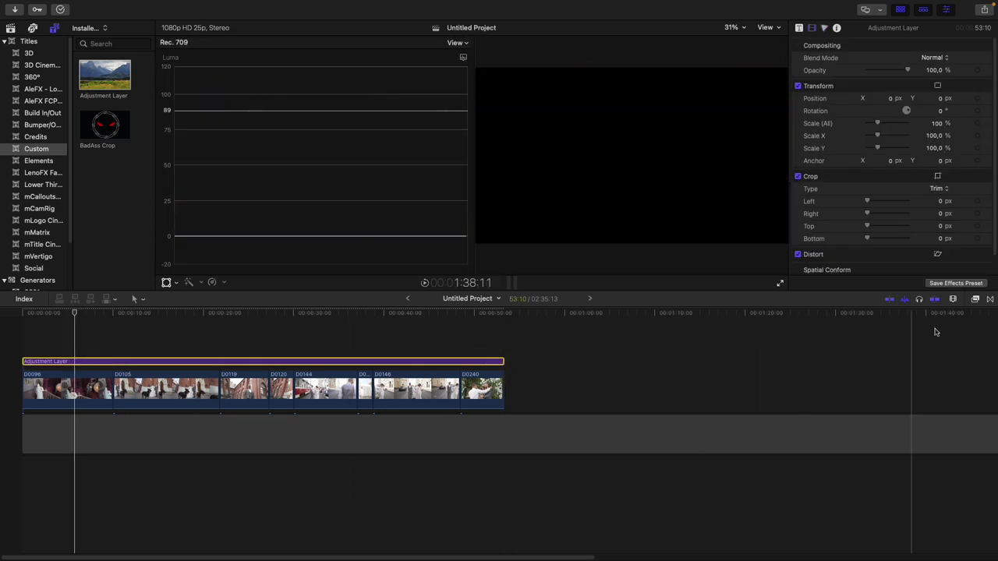
- Search the effects for "custom" and apply the Custom LUT effect to the adjustment layer
{"action": "left_click", "coordinate": [975, 300]}
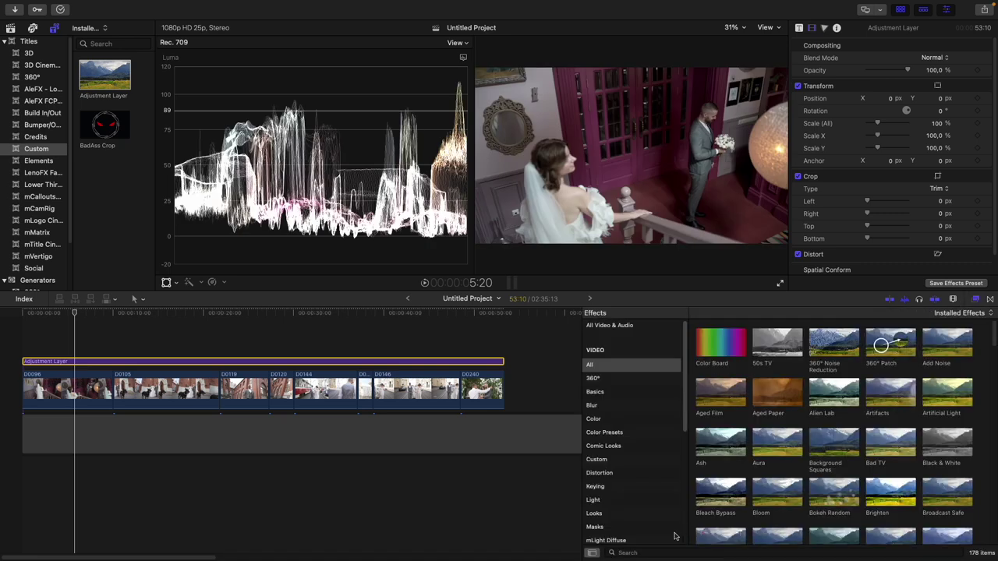
{"action": "left_click", "coordinate": [653, 553]}
{"action": "type", "text": "cus"}
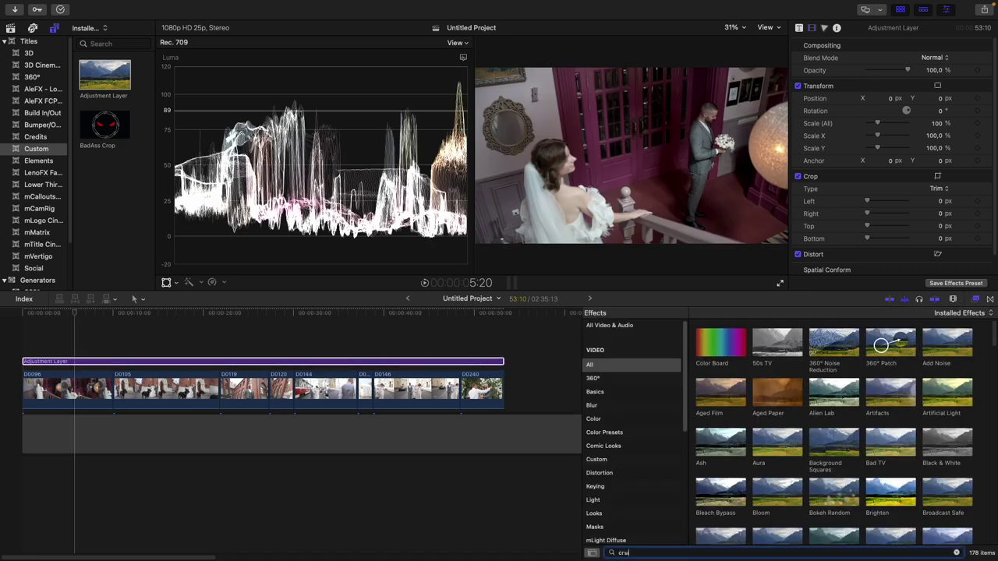
{"action": "type", "text": "tom"}
{"action": "left_click_drag", "start_coordinate": [721, 343], "coordinate": [246, 364]}
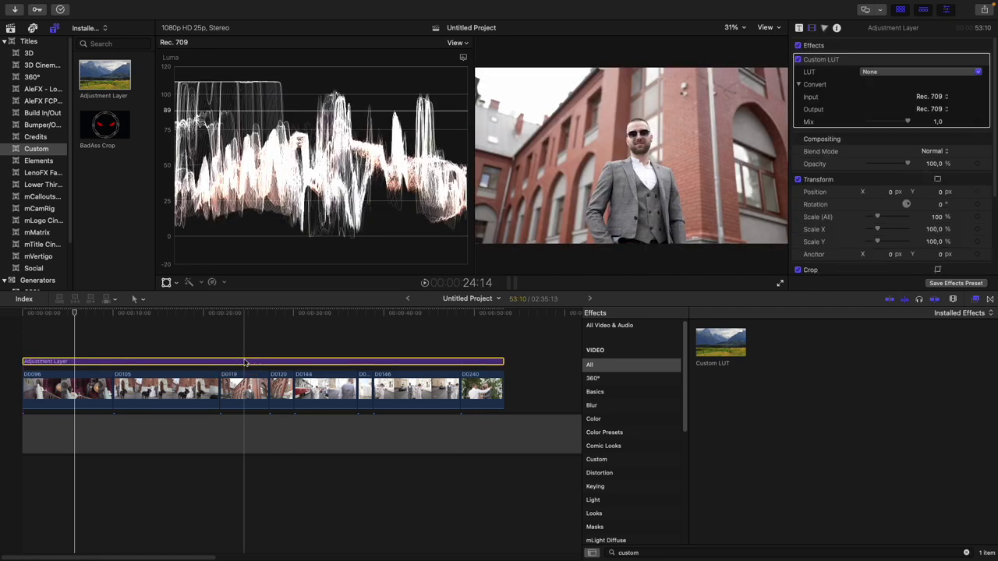
- Set the adjustment layer's Custom LUT to MOODYPRESETS-AUTOMOTIVE 006 with a mix of 0.41
{"action": "left_click", "coordinate": [974, 301]}
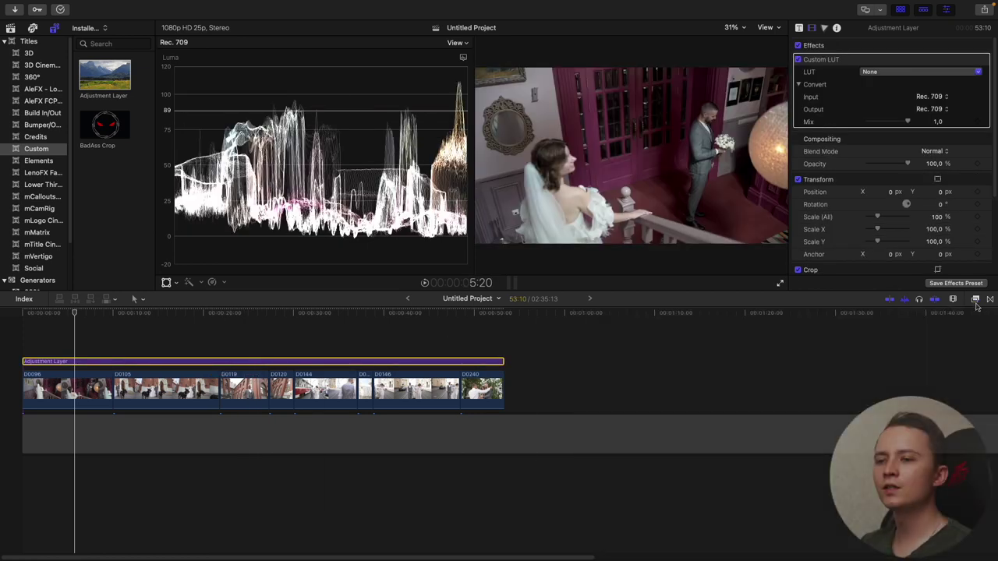
{"action": "left_click", "coordinate": [905, 71]}
{"action": "left_click", "coordinate": [905, 82]}
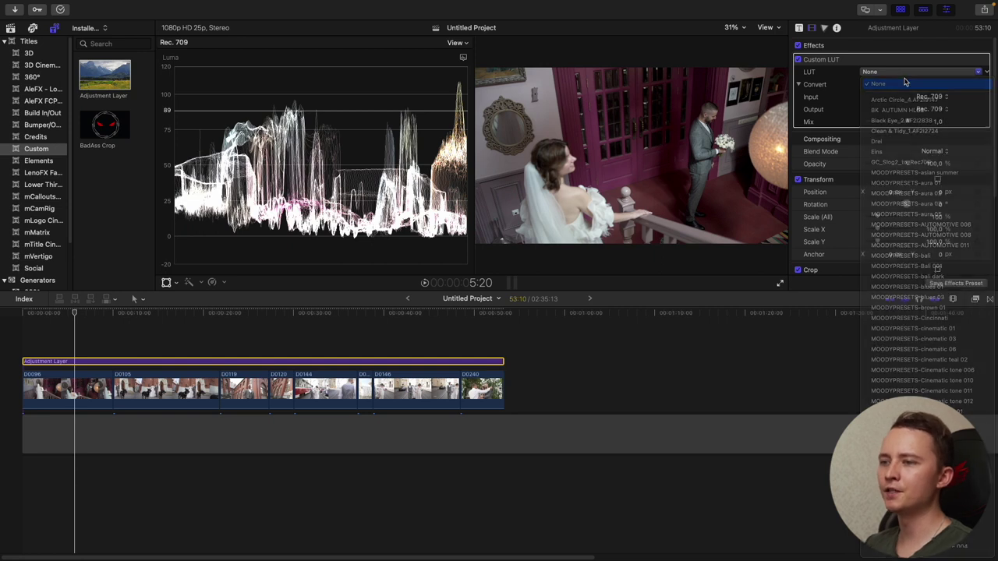
{"action": "left_click", "coordinate": [905, 73]}
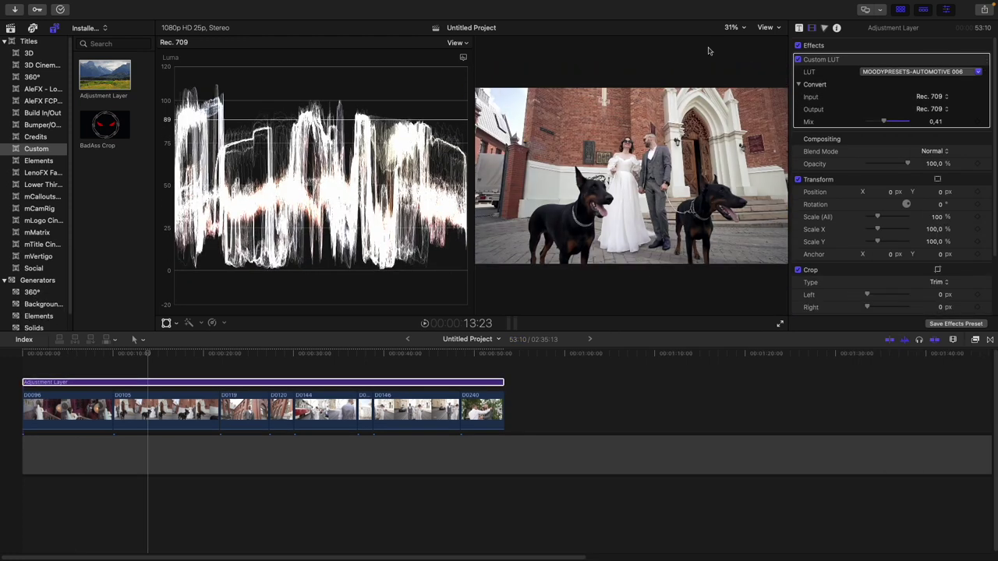
- Hide the video scopes and enlarge the viewer area above the timeline
{"action": "left_click", "coordinate": [767, 27]}
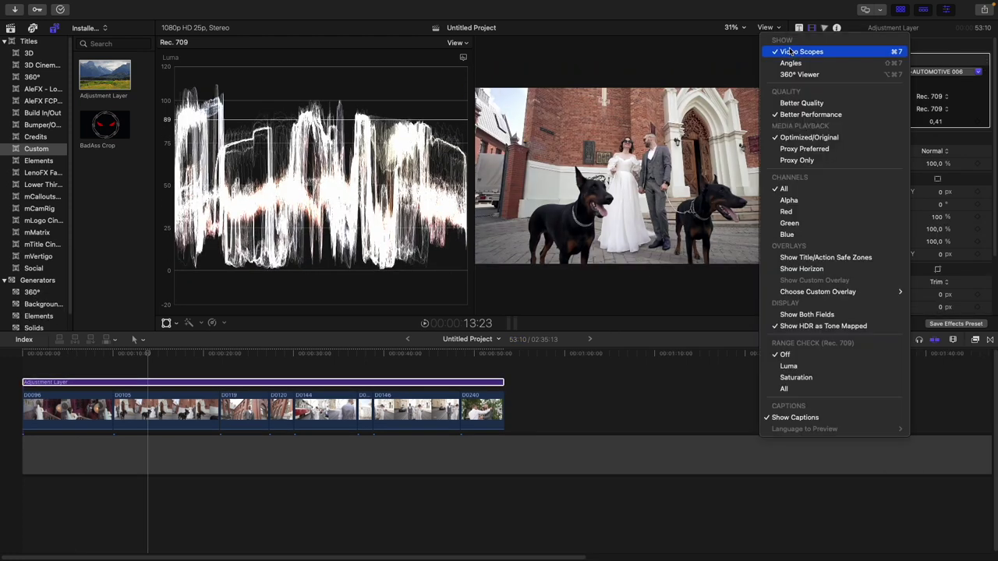
{"action": "left_click", "coordinate": [803, 52]}
{"action": "left_click_drag", "start_coordinate": [470, 334], "coordinate": [470, 349]}
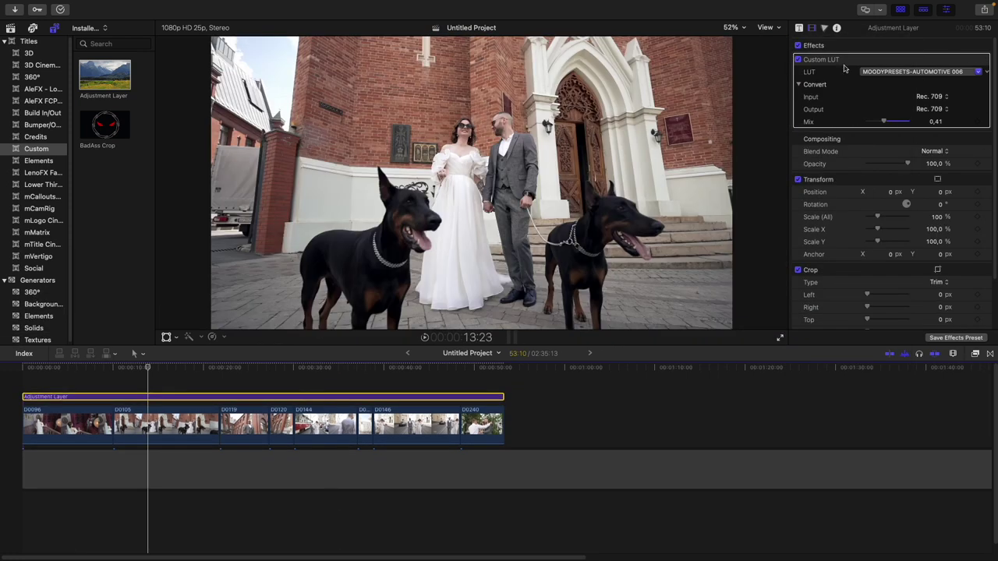
- Compare the footage with and without the Custom LUT on clips D0105 and D0240, checking the look on the other clips
{"action": "left_click", "coordinate": [797, 60]}
{"action": "left_click", "coordinate": [798, 60]}
{"action": "left_click", "coordinate": [798, 59]}
{"action": "left_click", "coordinate": [798, 59]}
{"action": "left_click", "coordinate": [96, 381]}
{"action": "left_click", "coordinate": [244, 384]}
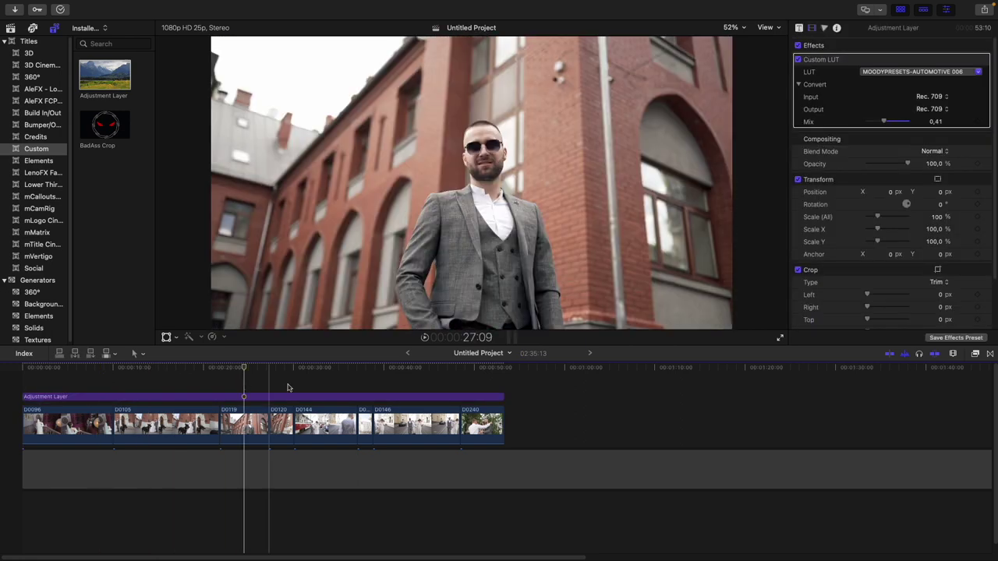
{"action": "left_click", "coordinate": [471, 388]}
{"action": "left_click", "coordinate": [798, 59]}
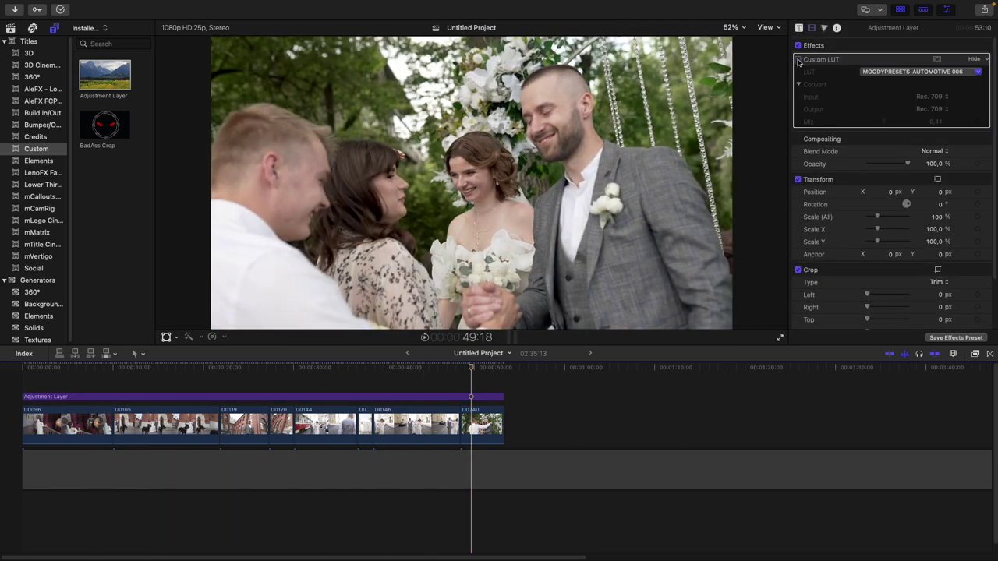
{"action": "left_click", "coordinate": [798, 59]}
- Try the MOODYPRESETS-aura 03 LUT on clip D0119 and aura 01 on clip D0105, comparing the latter with the ungraded picture
{"action": "left_click", "coordinate": [231, 387]}
{"action": "left_click", "coordinate": [881, 71]}
{"action": "left_click", "coordinate": [878, 77]}
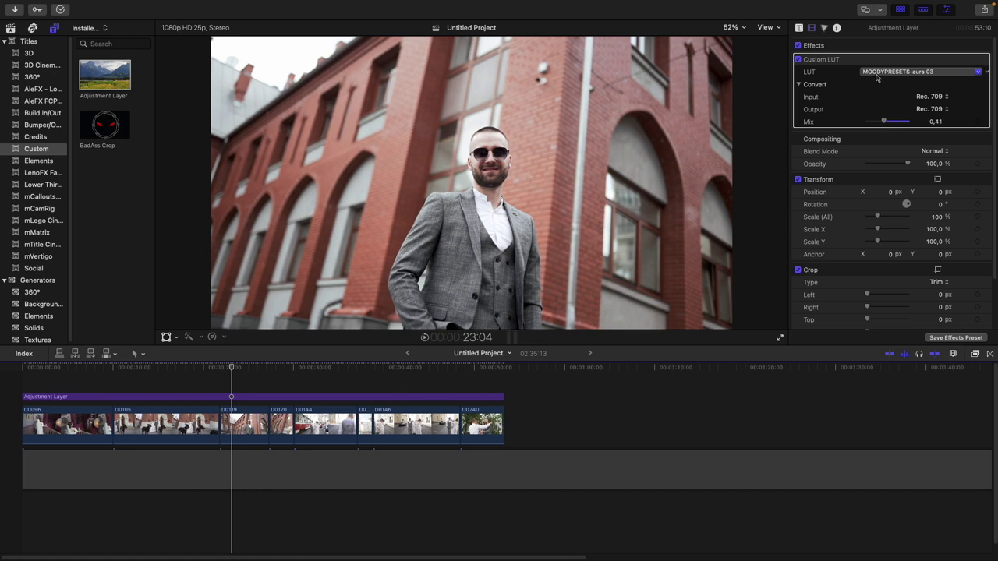
{"action": "left_click", "coordinate": [200, 376]}
{"action": "left_click", "coordinate": [201, 397]}
{"action": "left_click", "coordinate": [899, 72]}
{"action": "left_click", "coordinate": [919, 184]}
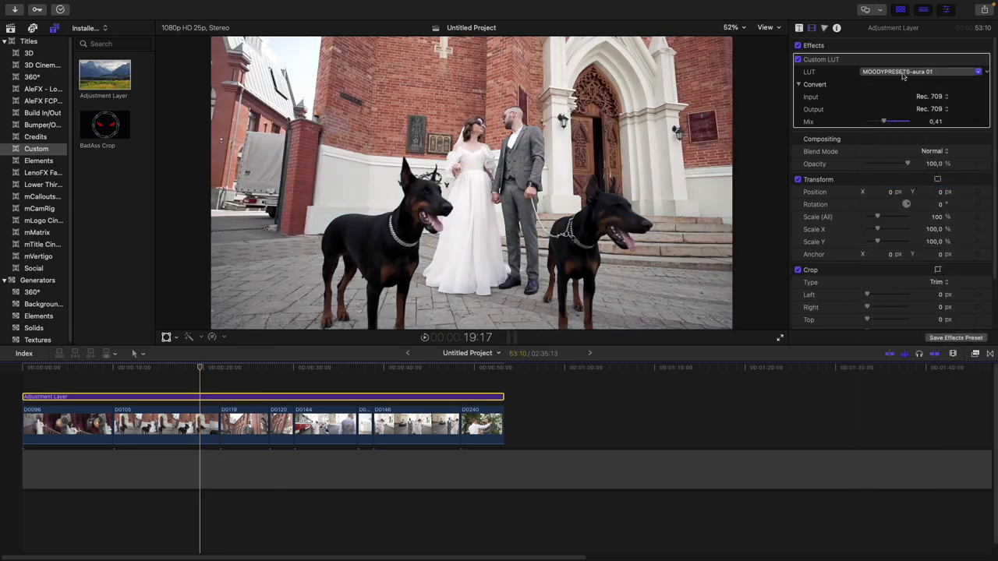
{"action": "left_click", "coordinate": [797, 59]}
{"action": "left_click", "coordinate": [798, 59]}
{"action": "left_click", "coordinate": [797, 59]}
{"action": "left_click", "coordinate": [798, 61]}
- Try the MOODYPRESETS-Cinematic tone 011 LUT and compare clips D0105 and D0146 with and without it
{"action": "left_click", "coordinate": [897, 71]}
{"action": "left_click", "coordinate": [905, 233]}
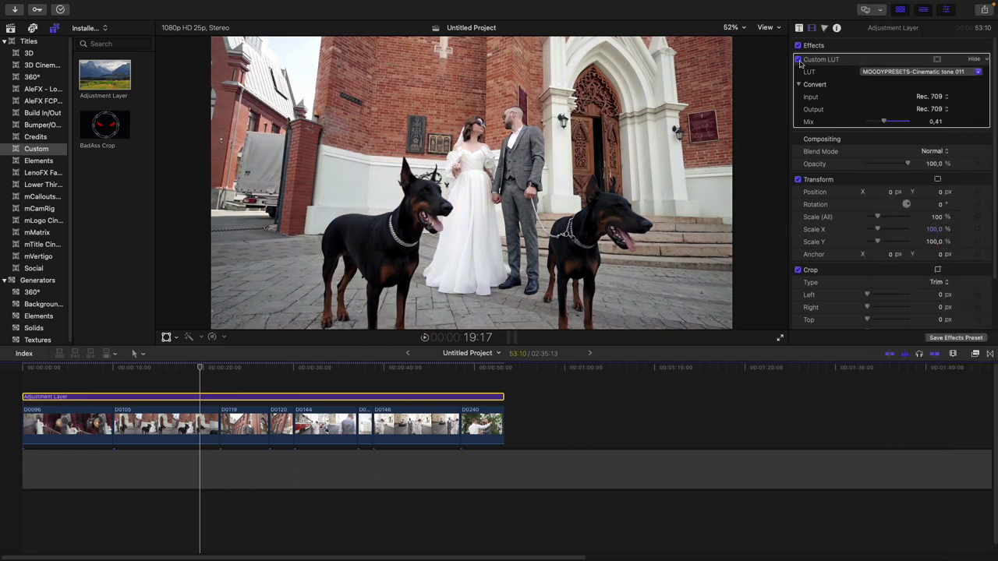
{"action": "left_click", "coordinate": [797, 60]}
{"action": "left_click", "coordinate": [797, 59]}
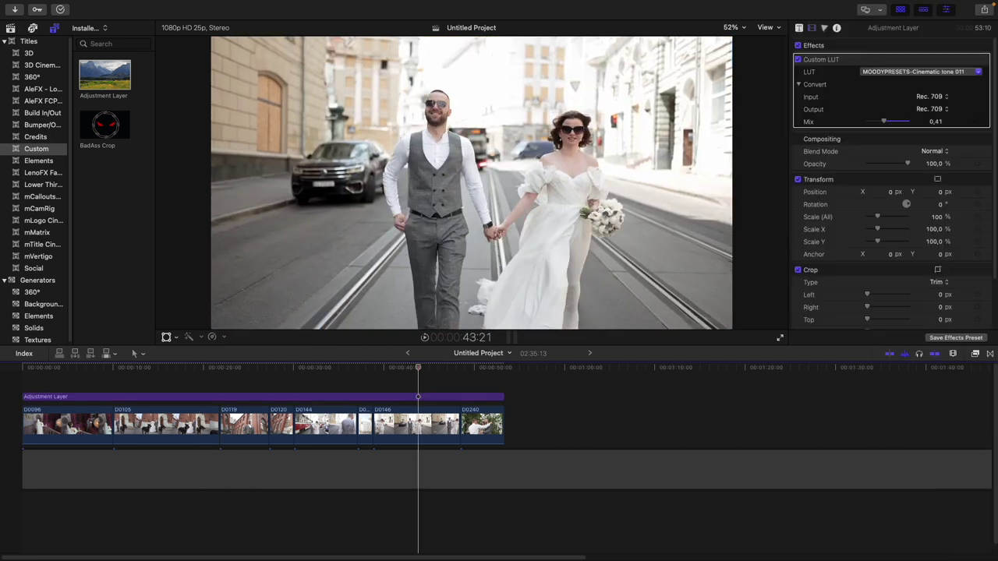
{"action": "left_click", "coordinate": [797, 45]}
{"action": "left_click", "coordinate": [798, 46]}
{"action": "left_click", "coordinate": [798, 45]}
{"action": "left_click", "coordinate": [798, 45]}
- Try the MOODYPRESETS-Pro Grade 078 and vintage 05 LUTs on the couple walking in clip D0146
{"action": "left_click", "coordinate": [897, 71]}
{"action": "left_click", "coordinate": [920, 318]}
{"action": "left_click", "coordinate": [914, 71]}
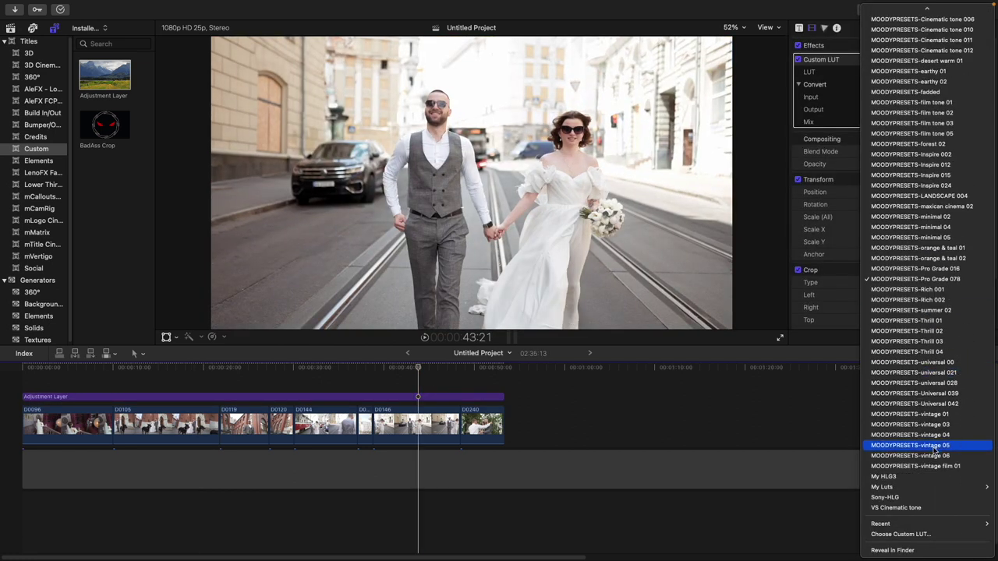
{"action": "left_click", "coordinate": [933, 449]}
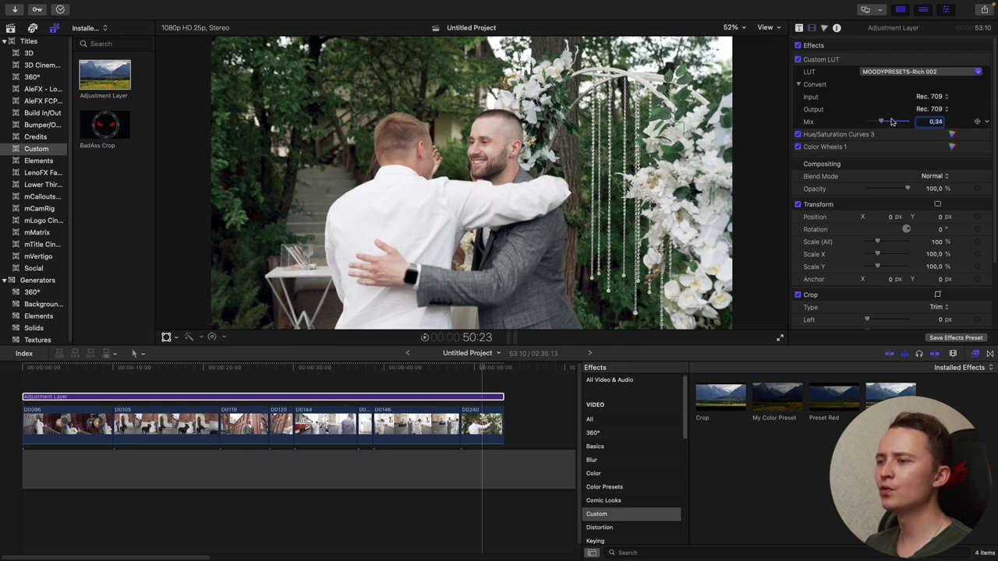
- Set the mix of the MOODYPRESETS-Rich 002 LUT to 0.4 and compare clip D0240 with and without it
{"action": "left_click_drag", "start_coordinate": [881, 122], "coordinate": [885, 123]}
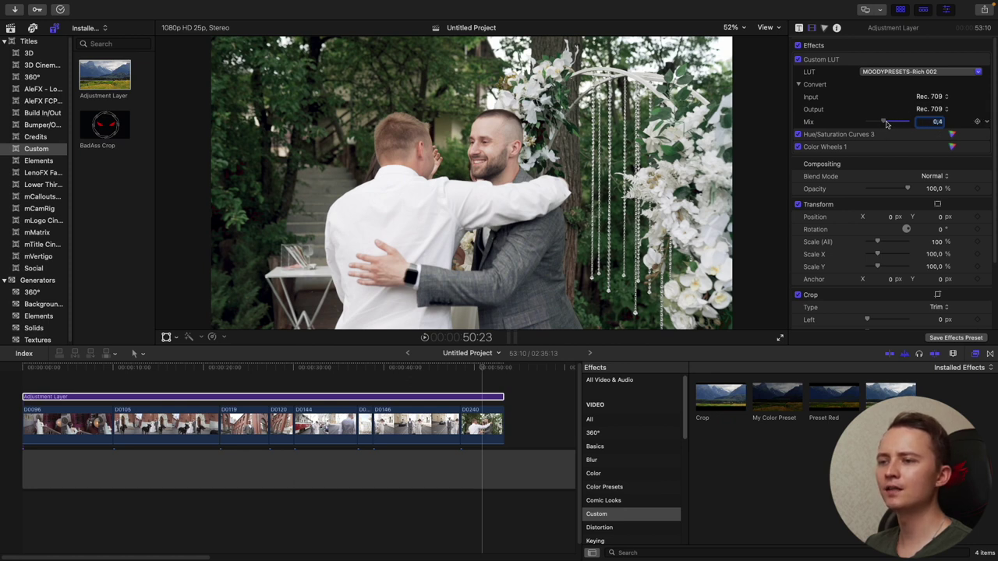
{"action": "left_click", "coordinate": [797, 60]}
{"action": "left_click", "coordinate": [797, 60]}
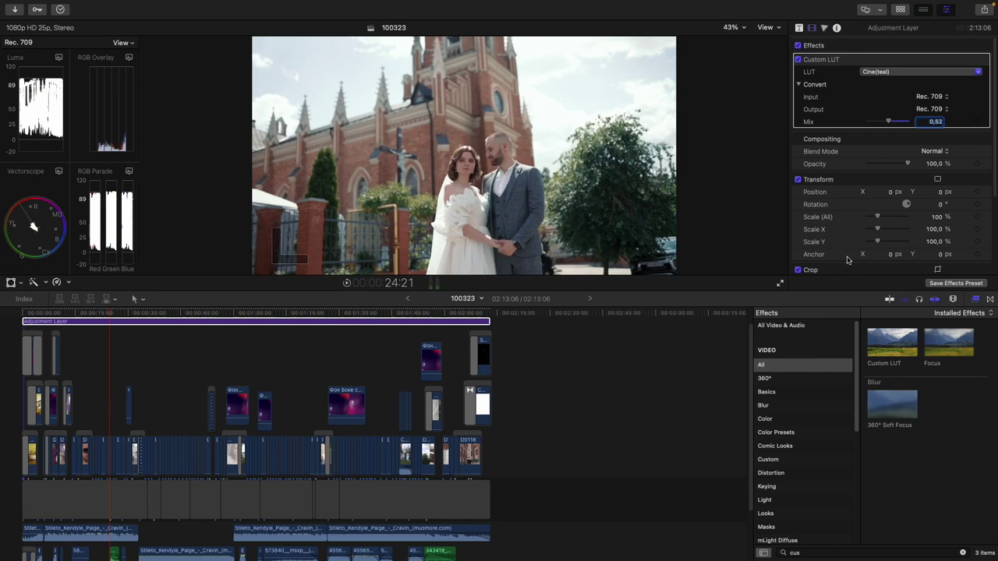
- In project 100323, compare the church shot and the flower arch shot with and without the Cine(teal) LUT
{"action": "left_click", "coordinate": [798, 60]}
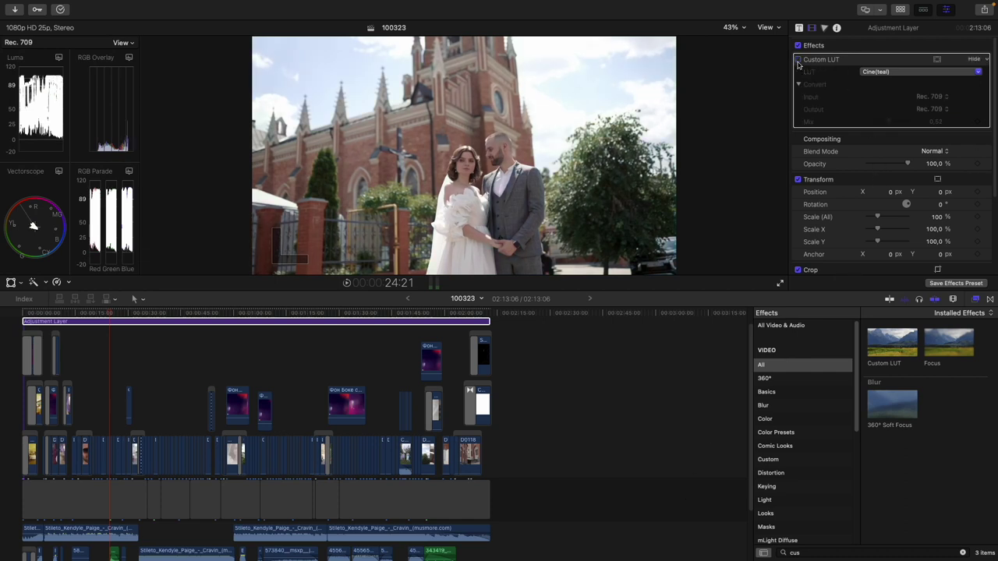
{"action": "left_click", "coordinate": [797, 60]}
{"action": "left_click", "coordinate": [797, 61]}
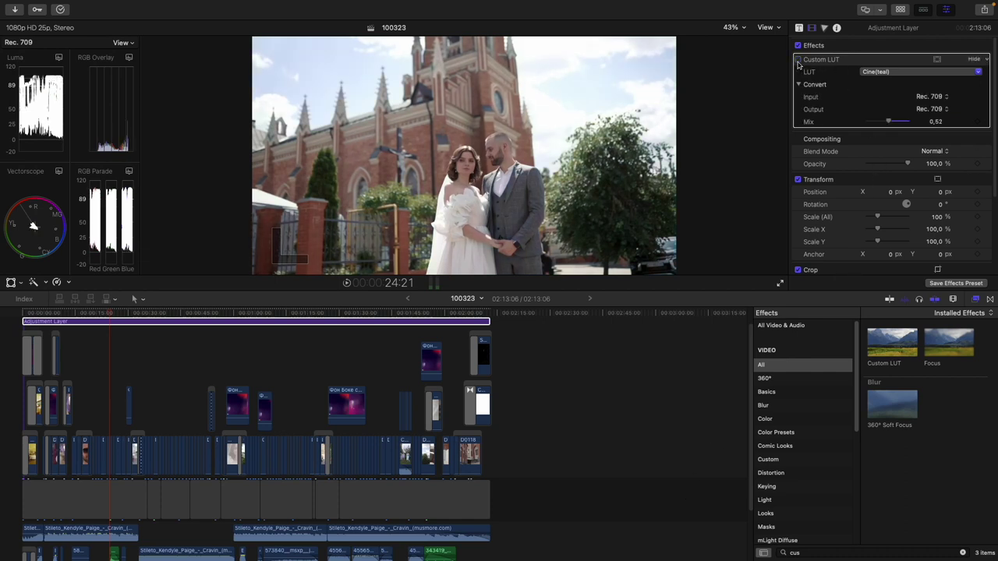
{"action": "left_click", "coordinate": [798, 61]}
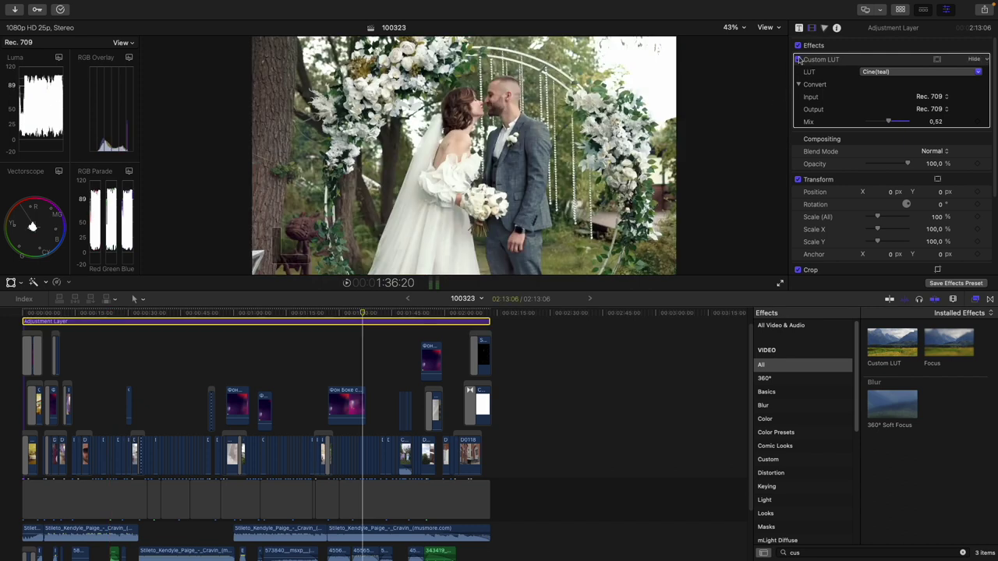
{"action": "left_click", "coordinate": [798, 60]}
{"action": "left_click", "coordinate": [798, 60]}
{"action": "left_click", "coordinate": [798, 60]}
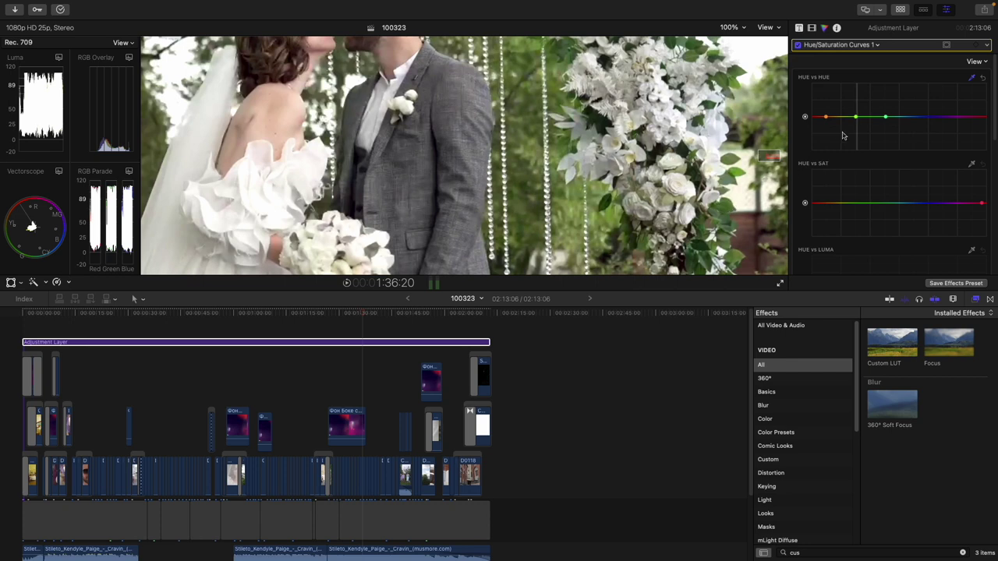
- Lower the yellow-green point on the Hue vs Hue curve, and sample the foliage and lower its point on the Hue vs Sat curve
{"action": "left_click_drag", "start_coordinate": [858, 121], "coordinate": [856, 130]}
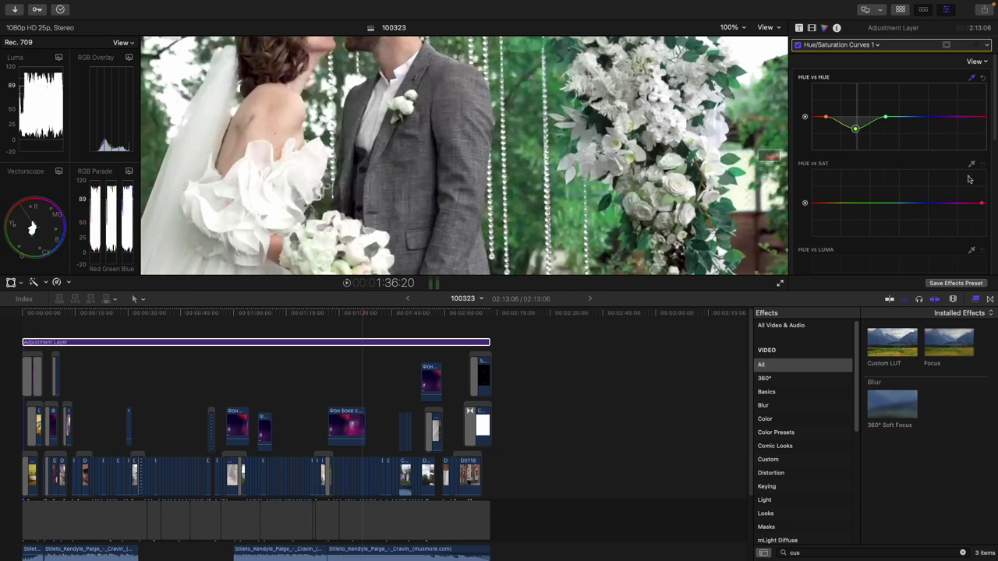
{"action": "left_click", "coordinate": [726, 208]}
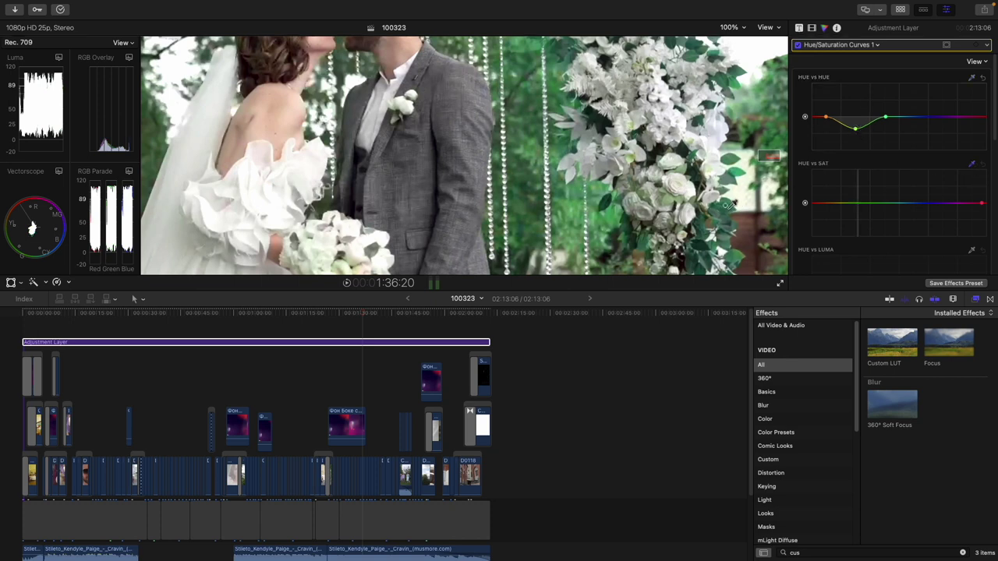
{"action": "left_click", "coordinate": [725, 205]}
{"action": "left_click_drag", "start_coordinate": [856, 203], "coordinate": [857, 218]}
{"action": "left_click", "coordinate": [728, 28]}
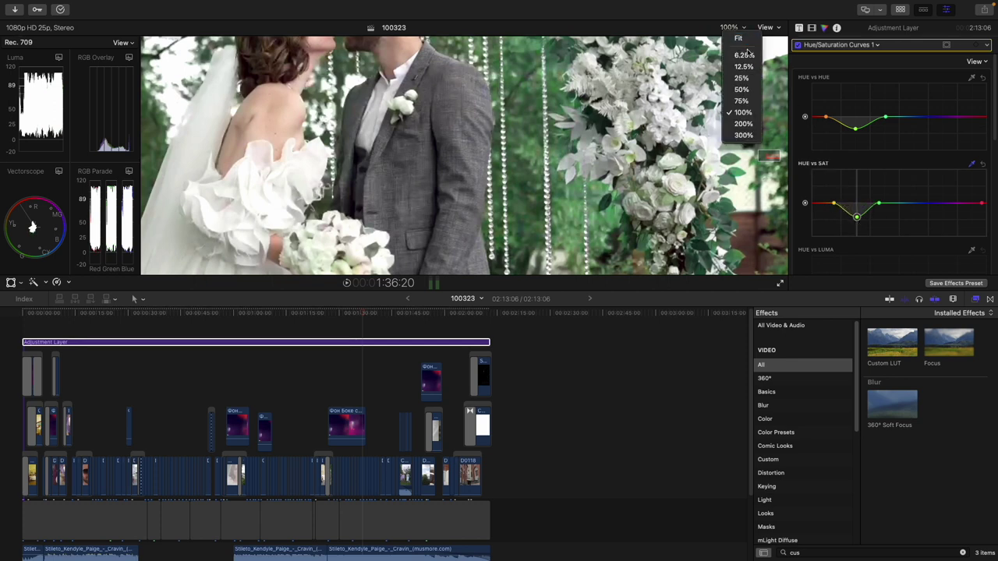
{"action": "left_click", "coordinate": [739, 38]}
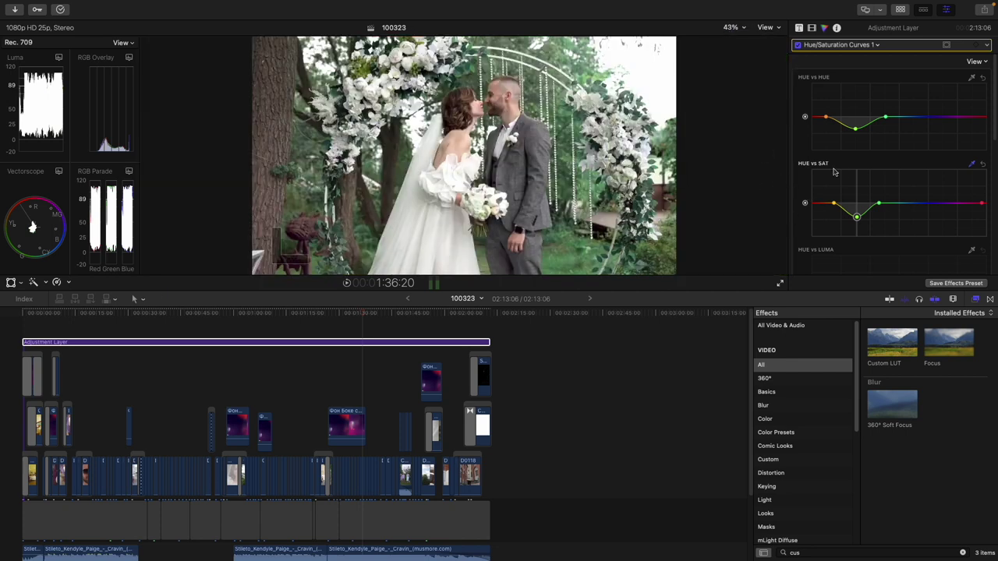
{"action": "mouse_move", "coordinate": [856, 218]}
{"action": "left_mouse_down"}
{"action": "mouse_move", "coordinate": [856, 204]}
{"action": "mouse_move", "coordinate": [856, 224]}
{"action": "left_mouse_up"}
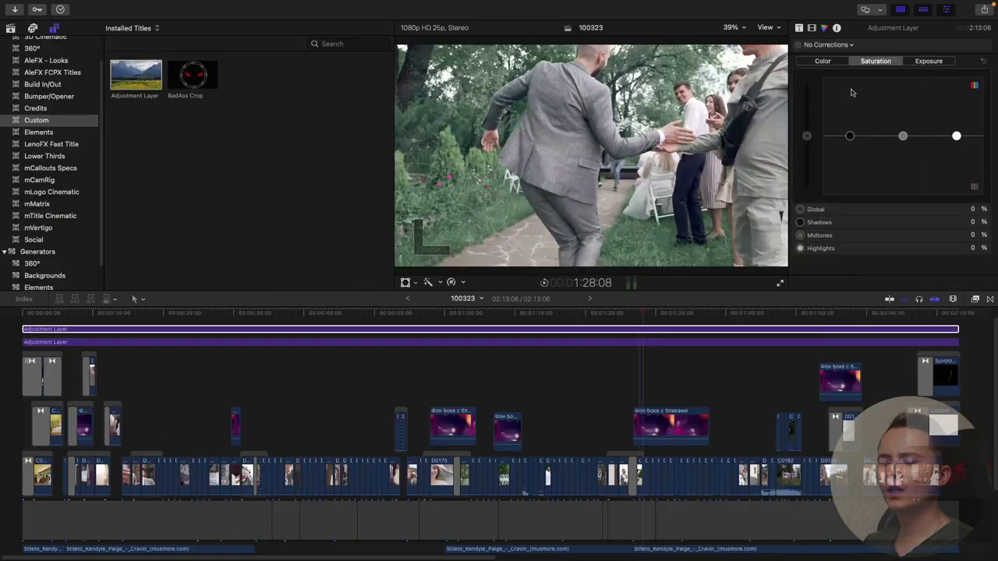
- Add a Color Curves correction to the upper adjustment layer and place highlight and shadow control points on its Luma curve
{"action": "left_click", "coordinate": [826, 44]}
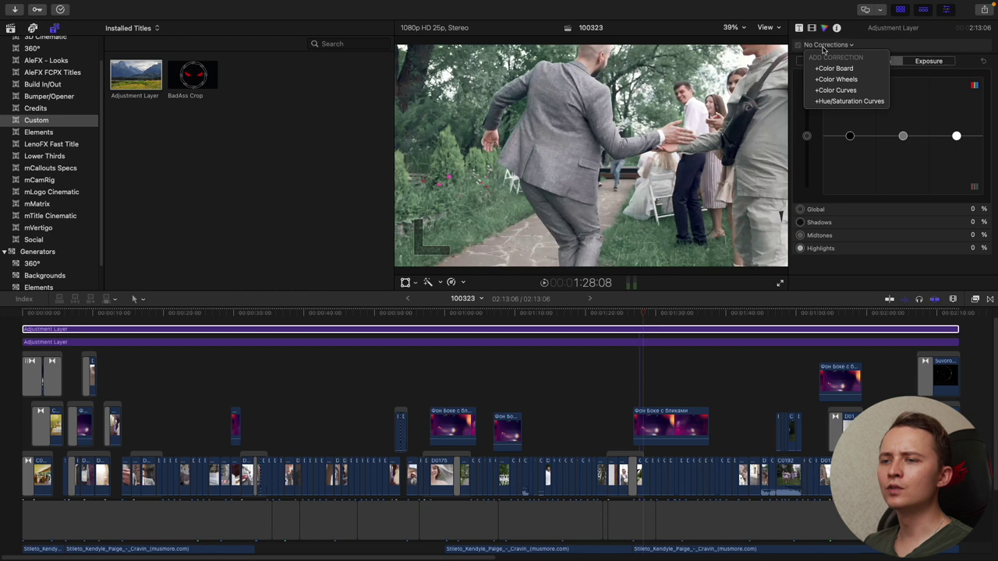
{"action": "left_click", "coordinate": [852, 89]}
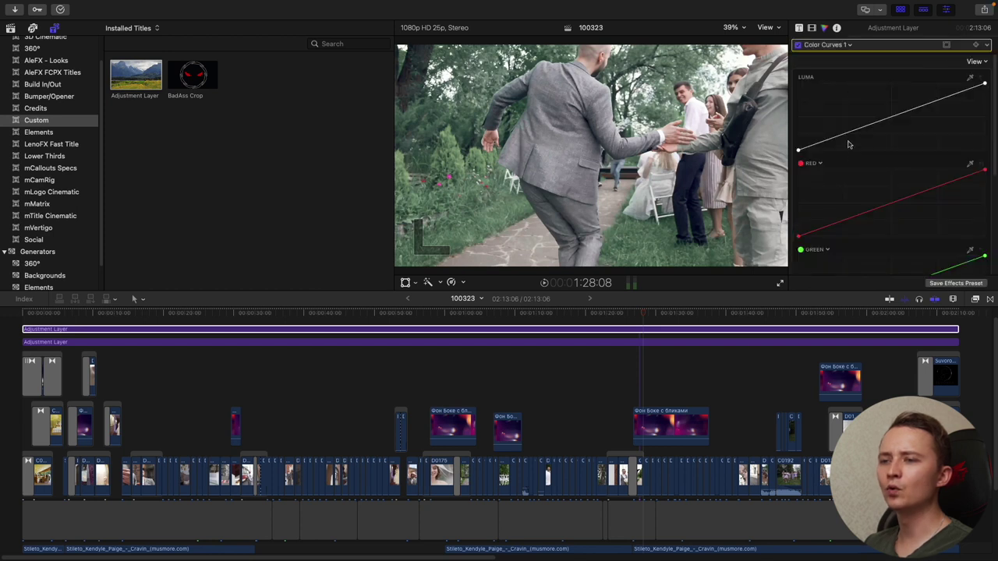
{"action": "left_click", "coordinate": [938, 102]}
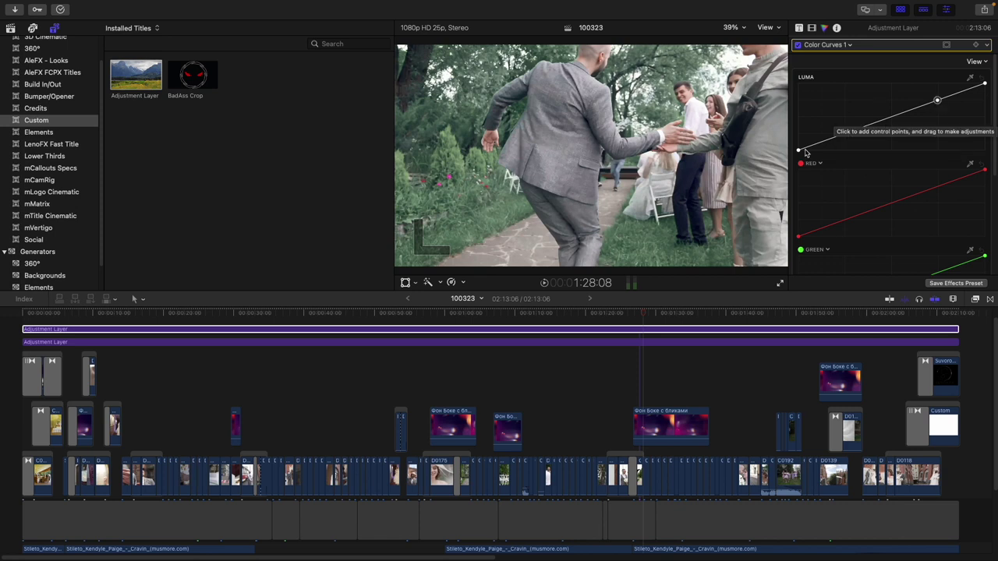
{"action": "left_click", "coordinate": [850, 135]}
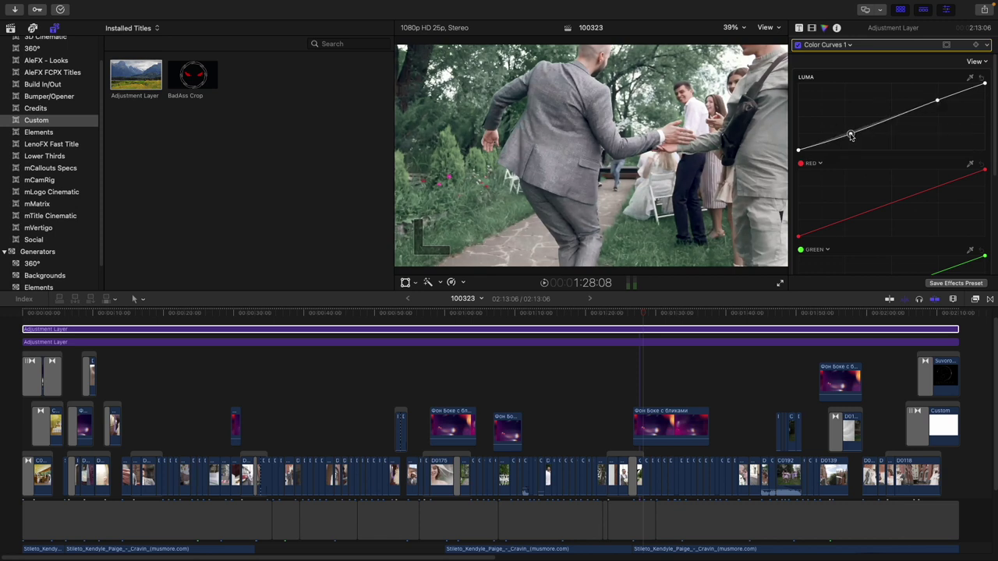
{"action": "left_click_drag", "start_coordinate": [939, 103], "coordinate": [930, 103]}
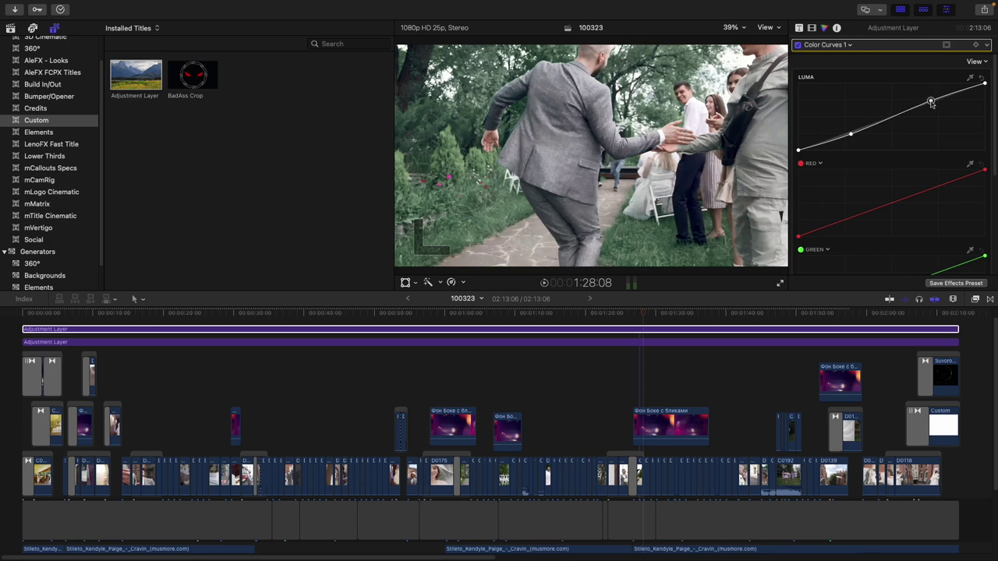
{"action": "left_click", "coordinate": [852, 136]}
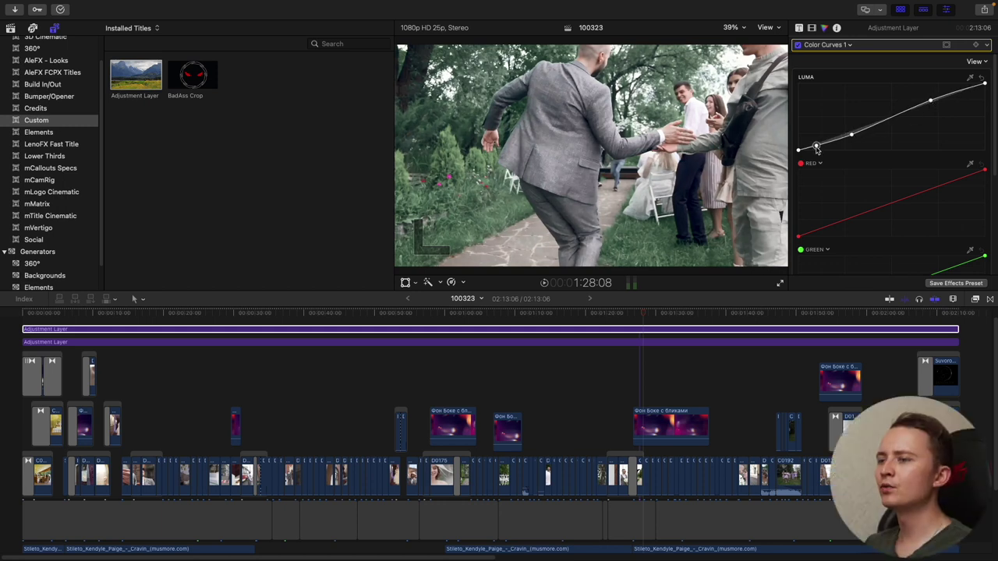
- Lift the Luma curve's black point and lower its white point slightly, with extra control points smoothing both ends
{"action": "left_click", "coordinate": [816, 147]}
{"action": "left_click", "coordinate": [797, 148]}
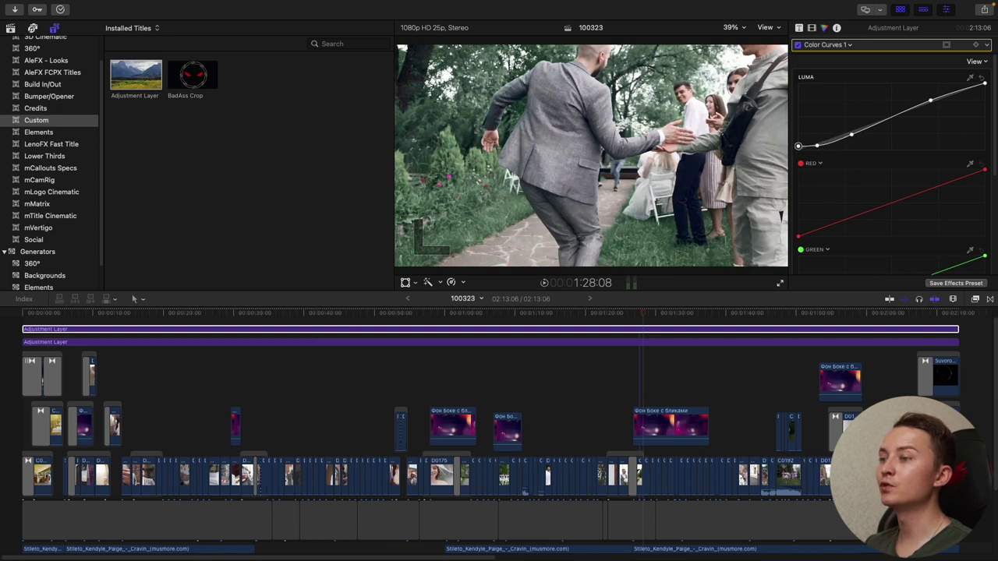
{"action": "left_click", "coordinate": [818, 147]}
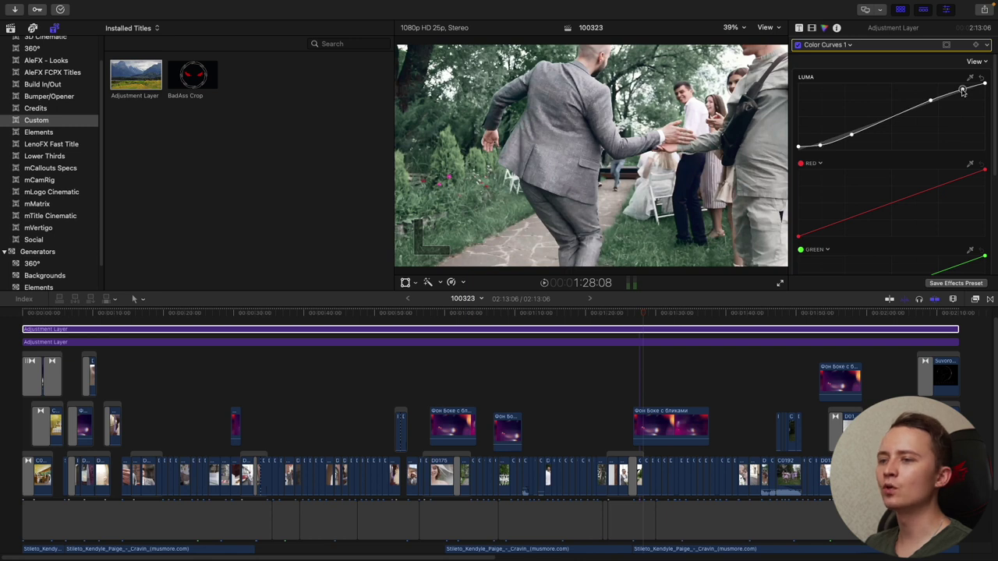
{"action": "left_click_drag", "start_coordinate": [987, 84], "coordinate": [992, 88]}
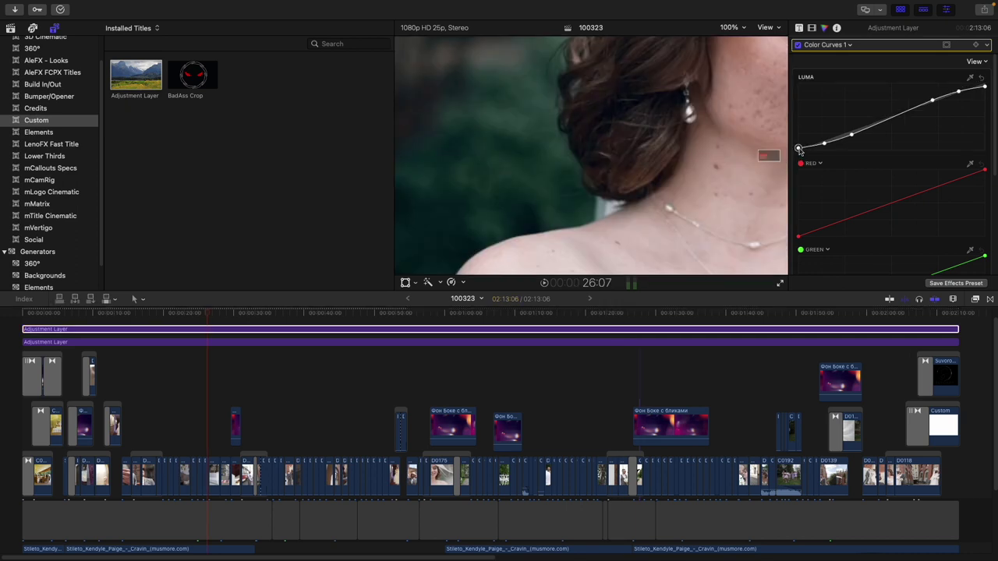
{"action": "left_click_drag", "start_coordinate": [798, 150], "coordinate": [798, 147]}
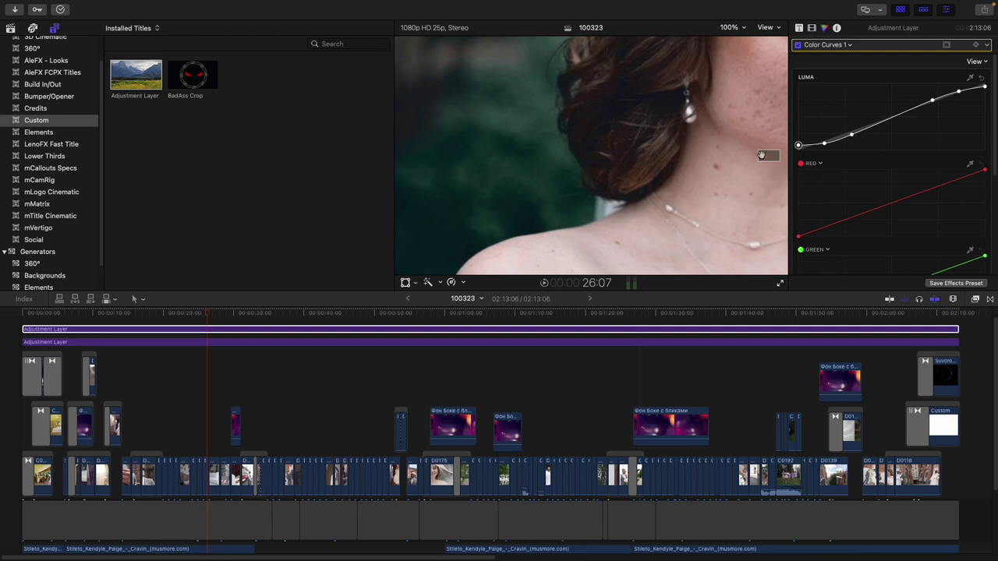
{"action": "left_click_drag", "start_coordinate": [761, 155], "coordinate": [782, 165]}
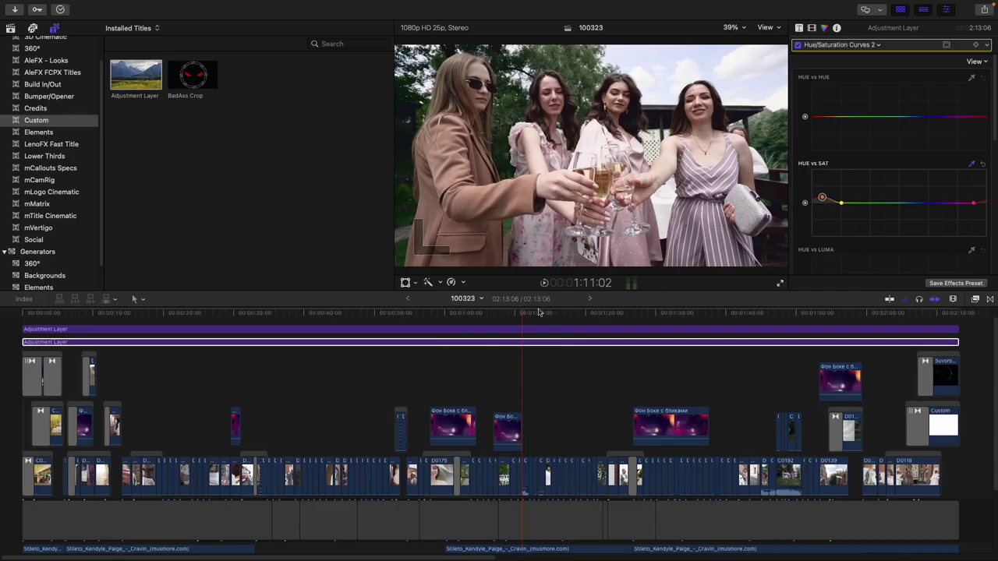
- Add a yellow anchor point to the lower adjustment layer's Hue vs Sat curve and raise the orange skin-tone point, using the smiling guest shot
{"action": "left_click", "coordinate": [545, 313]}
{"action": "left_click", "coordinate": [548, 343]}
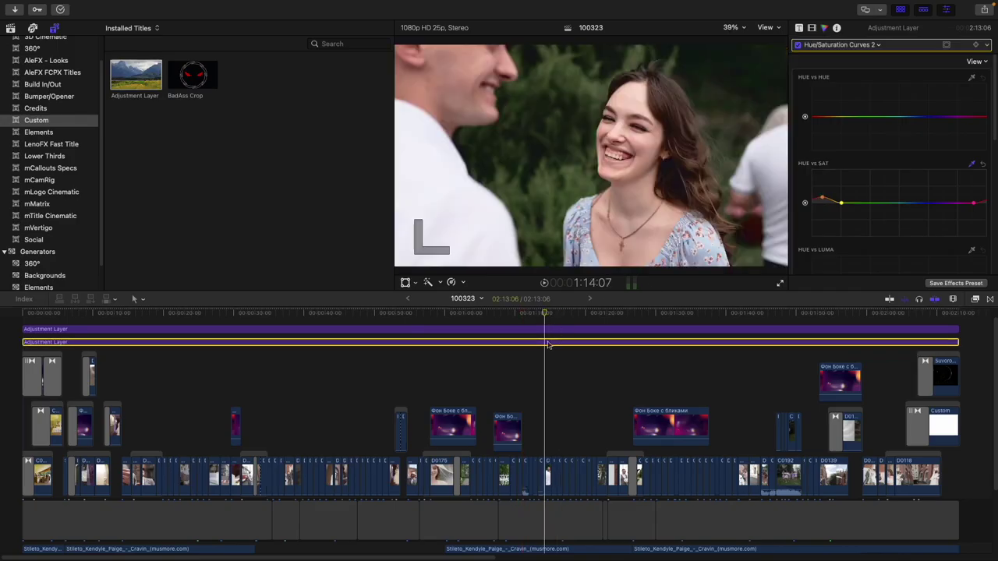
{"action": "left_click", "coordinate": [831, 204]}
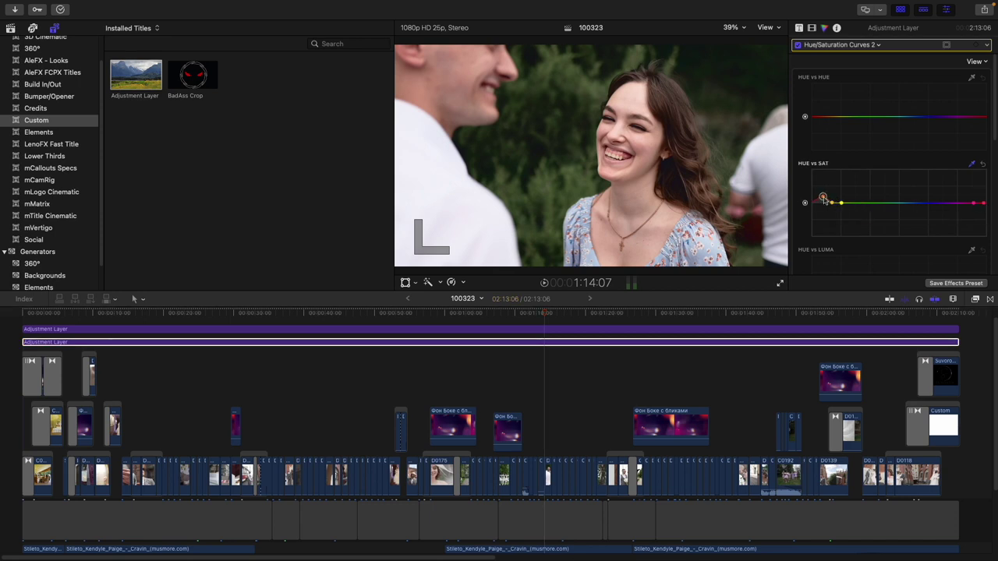
{"action": "mouse_move", "coordinate": [822, 198]}
{"action": "left_mouse_down"}
{"action": "mouse_move", "coordinate": [813, 198]}
{"action": "mouse_move", "coordinate": [826, 193]}
{"action": "left_mouse_up"}
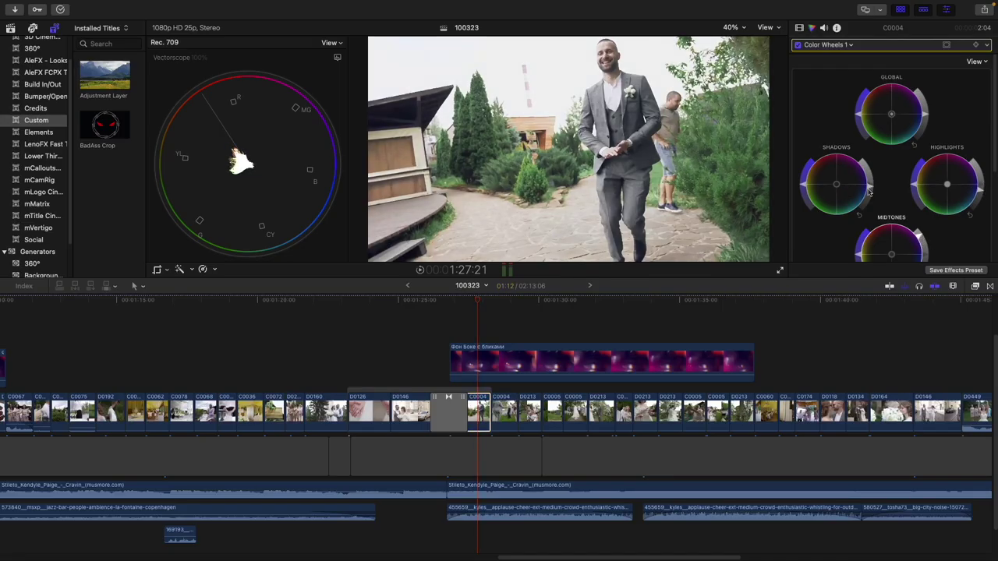
- Slightly lower the highlights brightness of the walking groom clip C0004 and play through the ceremony clips that follow
{"action": "left_click_drag", "start_coordinate": [979, 194], "coordinate": [978, 195]}
{"action": "key", "text": "space"}
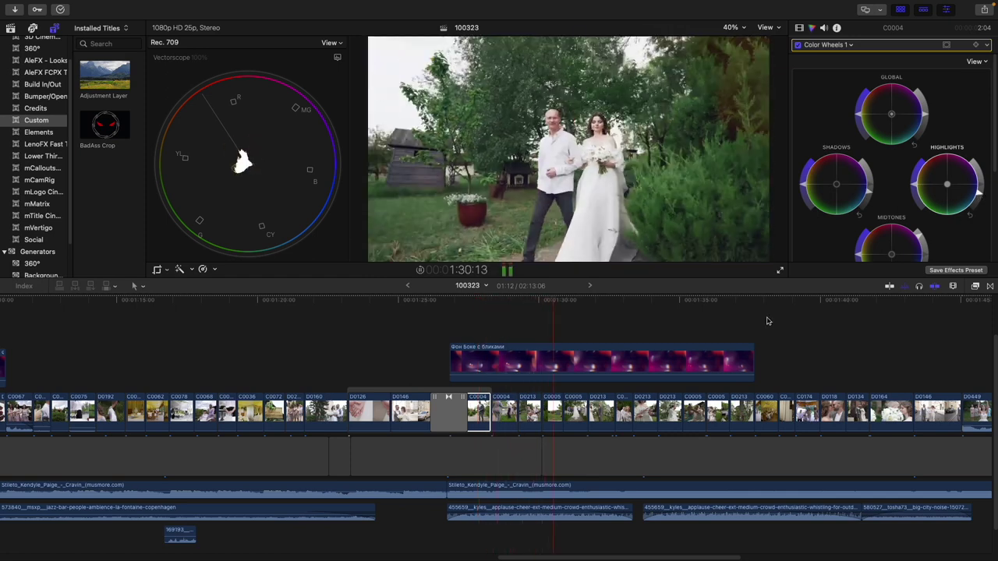
{"action": "key", "text": "space"}
{"action": "left_click", "coordinate": [552, 333]}
{"action": "key", "text": "c"}
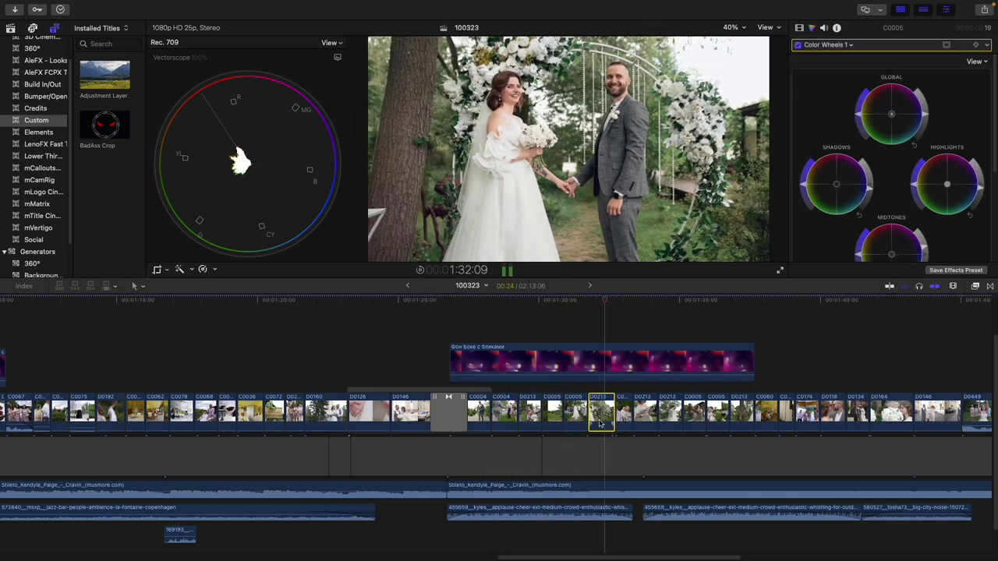
- Fine-tune the color wheels of the ceremony clips D0213 and C0005 at the flower arch
{"action": "left_click", "coordinate": [667, 413]}
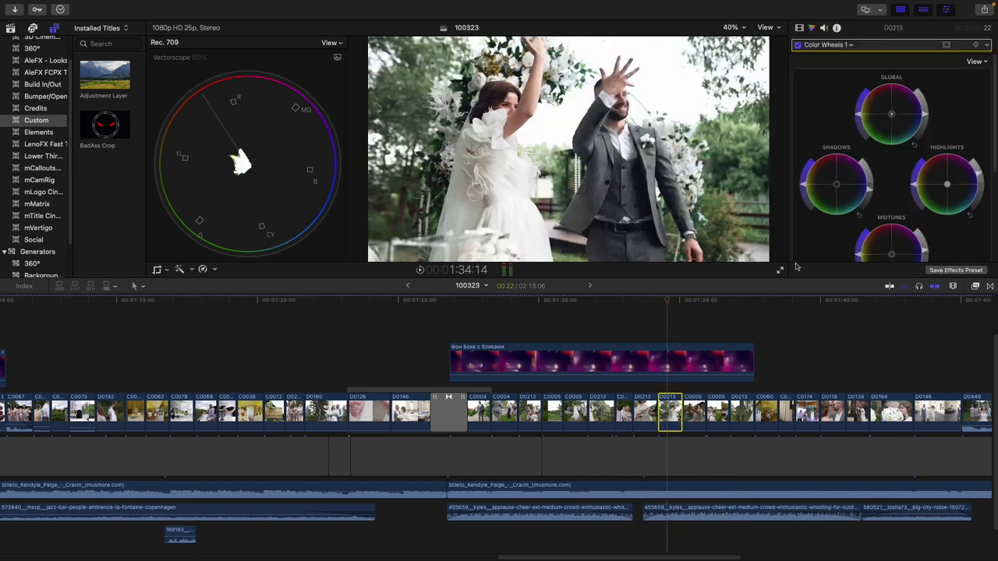
{"action": "scroll", "coordinate": [924, 216], "scroll_direction": "down", "scroll_amount": 2}
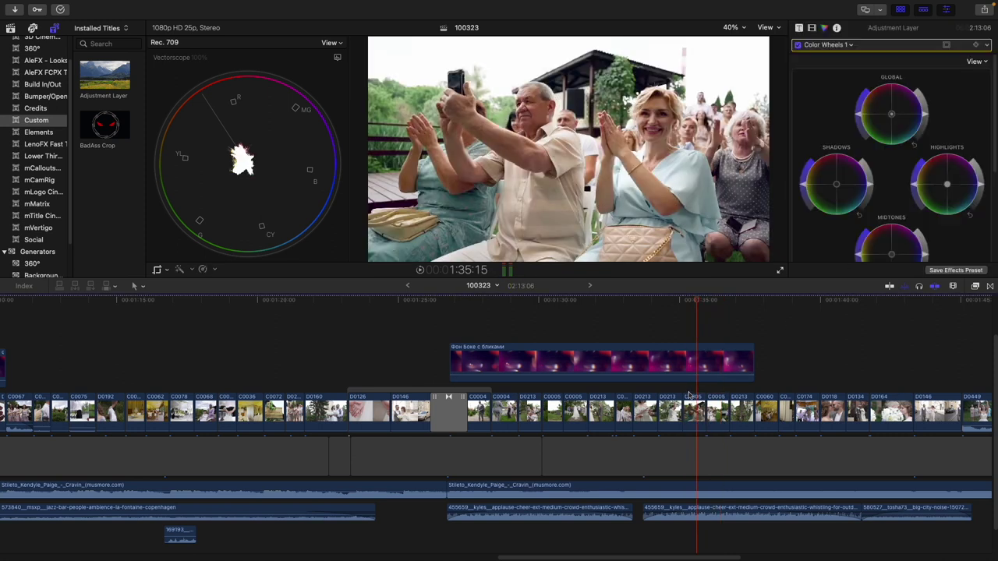
{"action": "left_click", "coordinate": [696, 415]}
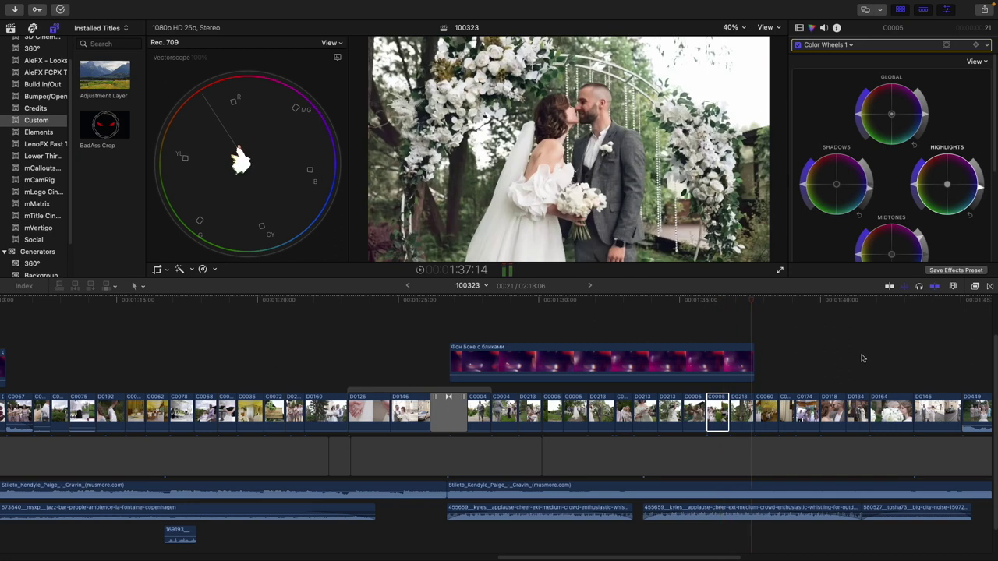
{"action": "left_click", "coordinate": [798, 346]}
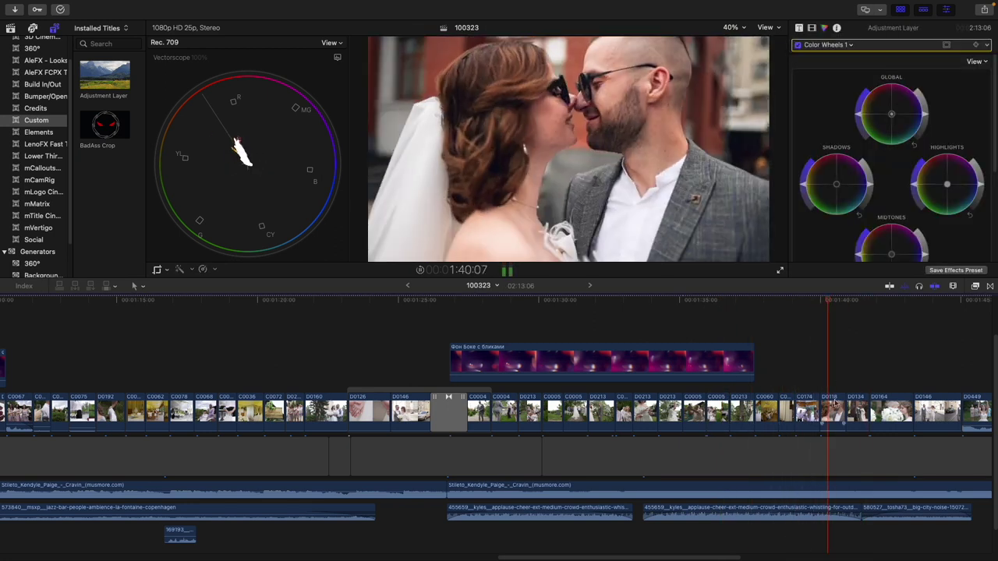
- Raise the highlights of the couple close-up D0118 and fine-tune the color wheels of the bouquet clip D0164
{"action": "left_click", "coordinate": [837, 412]}
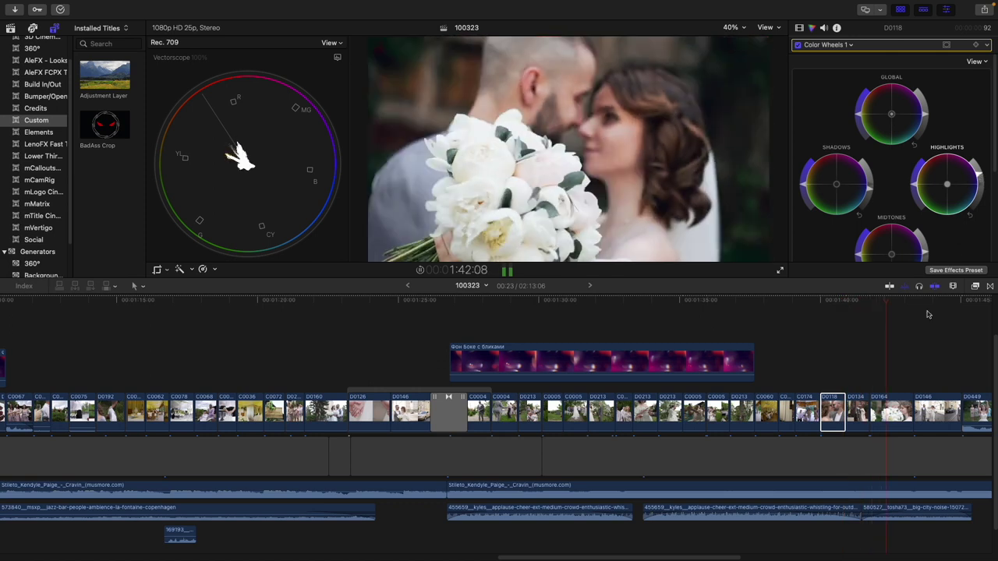
{"action": "left_click", "coordinate": [887, 411]}
{"action": "scroll", "coordinate": [897, 225], "scroll_direction": "down", "scroll_amount": 3}
{"action": "left_click_drag", "start_coordinate": [879, 224], "coordinate": [874, 223]}
{"action": "left_click", "coordinate": [851, 379]}
{"action": "scroll", "coordinate": [864, 380], "scroll_direction": "right", "scroll_amount": 5}
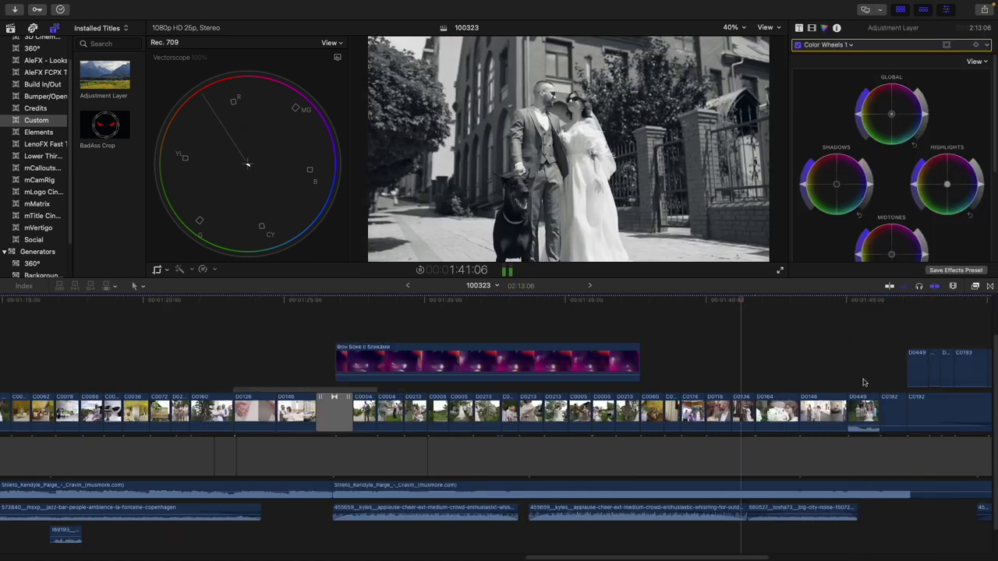
- Raise the highlights of clip D0449 and check the neighbouring and connected party clips
{"action": "left_click", "coordinate": [724, 413]}
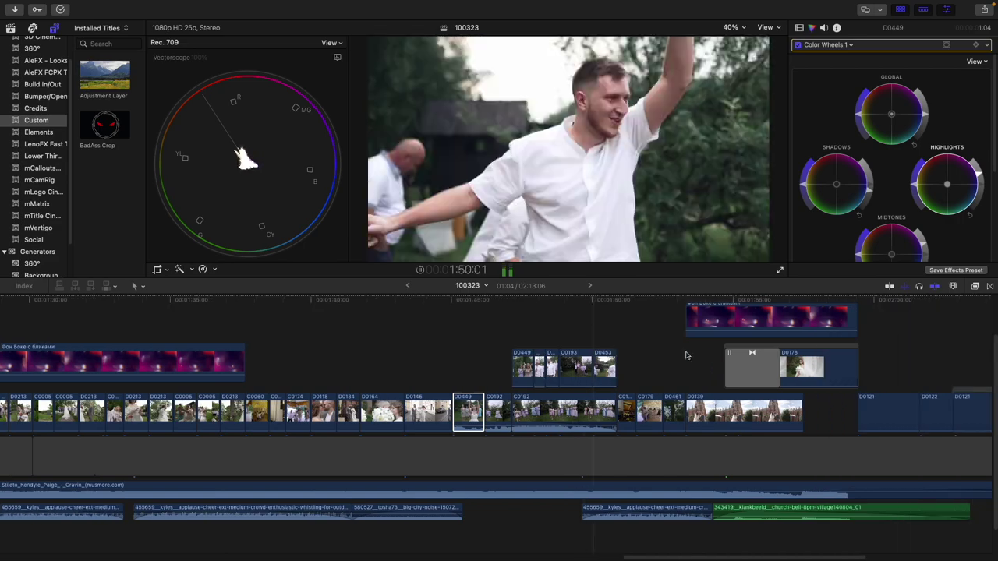
{"action": "scroll", "coordinate": [623, 363], "scroll_direction": "right", "scroll_amount": 2}
{"action": "left_click", "coordinate": [575, 368]}
{"action": "scroll", "coordinate": [576, 367], "scroll_direction": "right", "scroll_amount": 3}
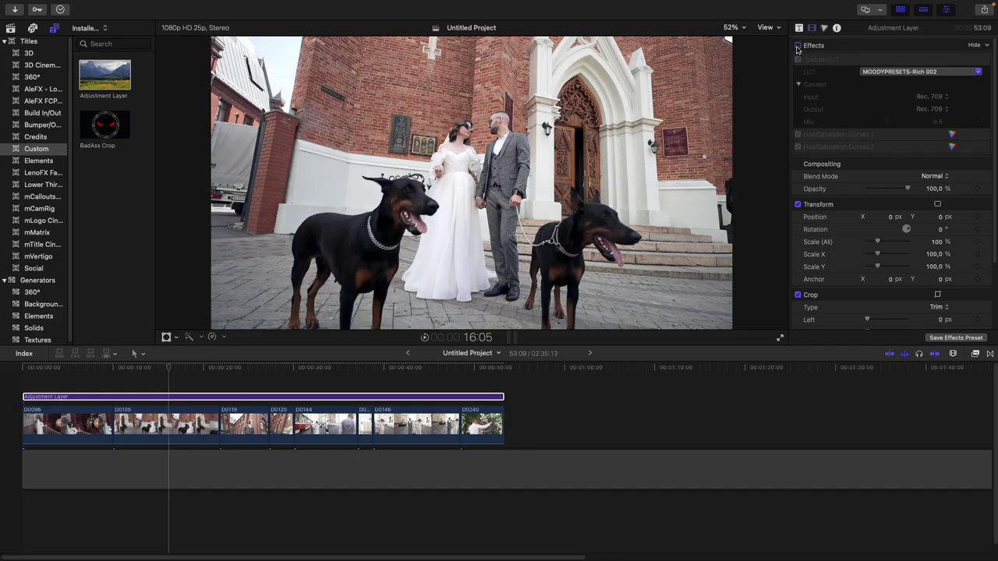
- In the untitled project, compare the church shot with the dogs and the groom shot with and without the adjustment layer's effects
{"action": "left_click", "coordinate": [798, 46]}
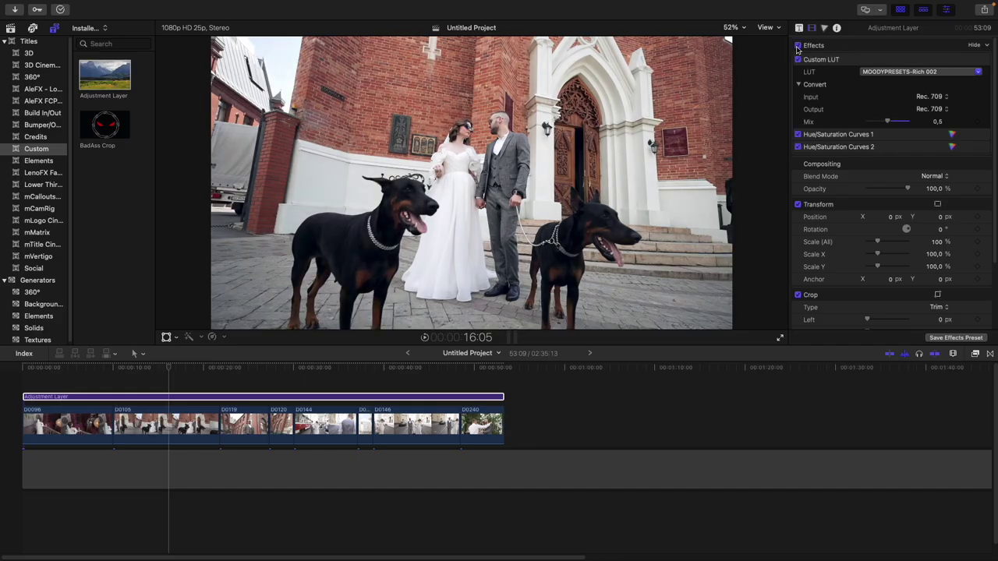
{"action": "left_click", "coordinate": [248, 397]}
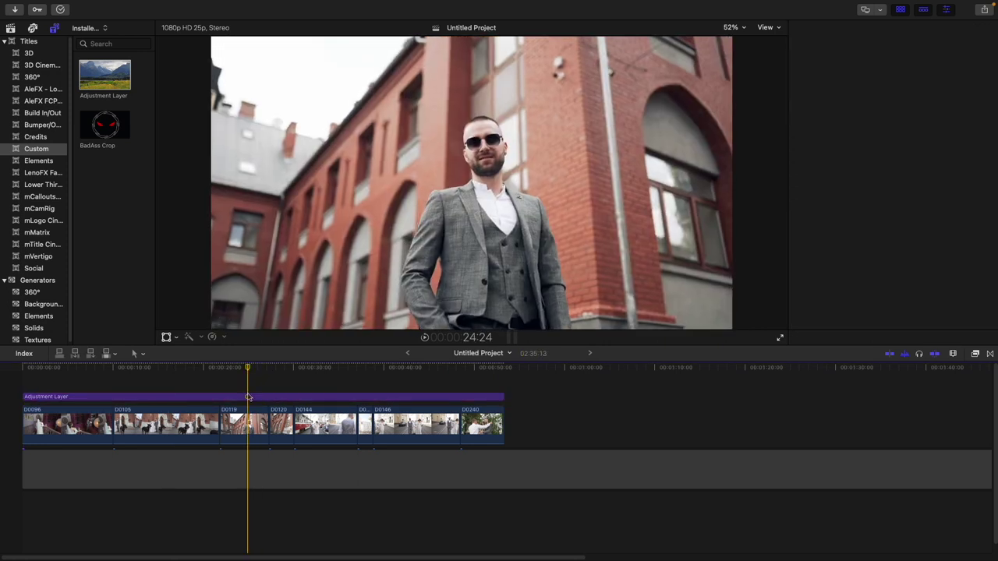
{"action": "left_click", "coordinate": [798, 46]}
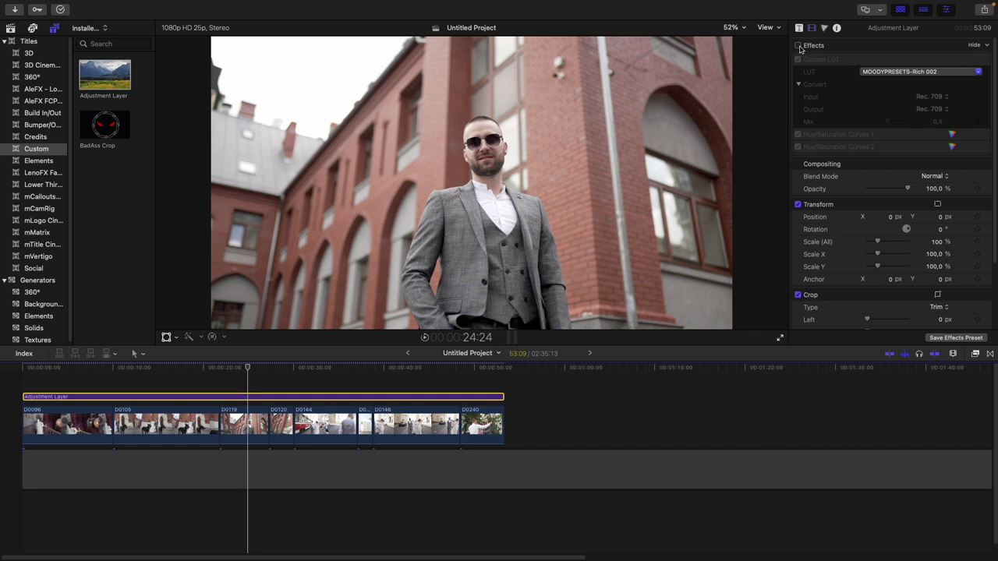
{"action": "left_click", "coordinate": [799, 46]}
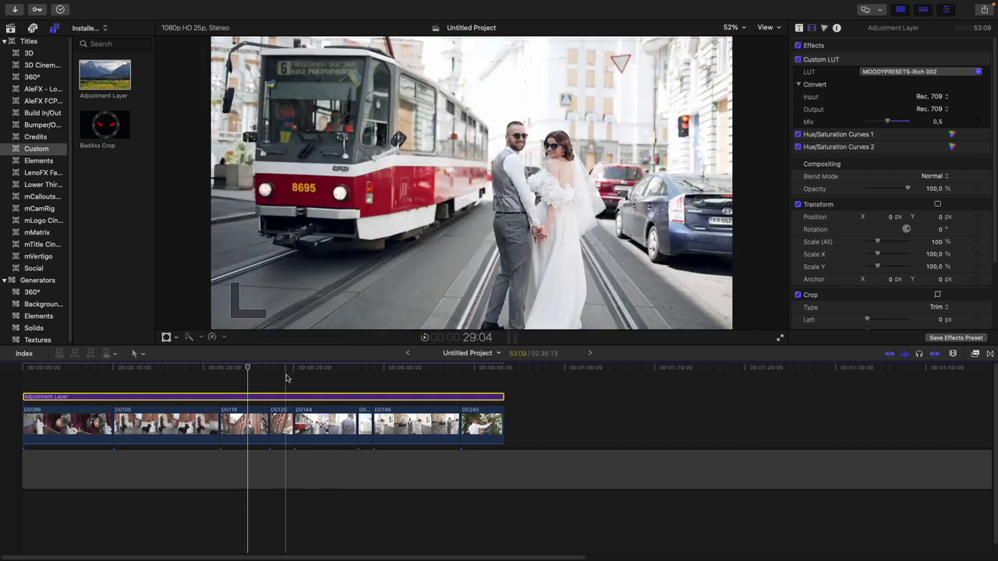
- Compare the bride shot by the brick building with and without the adjustment layer's effects
{"action": "left_click", "coordinate": [284, 397]}
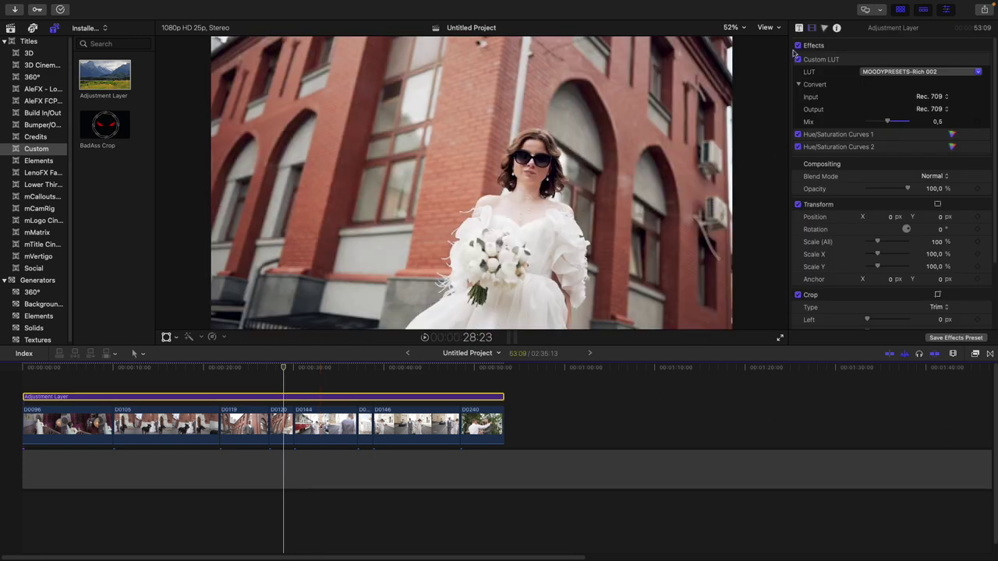
{"action": "left_click", "coordinate": [798, 46]}
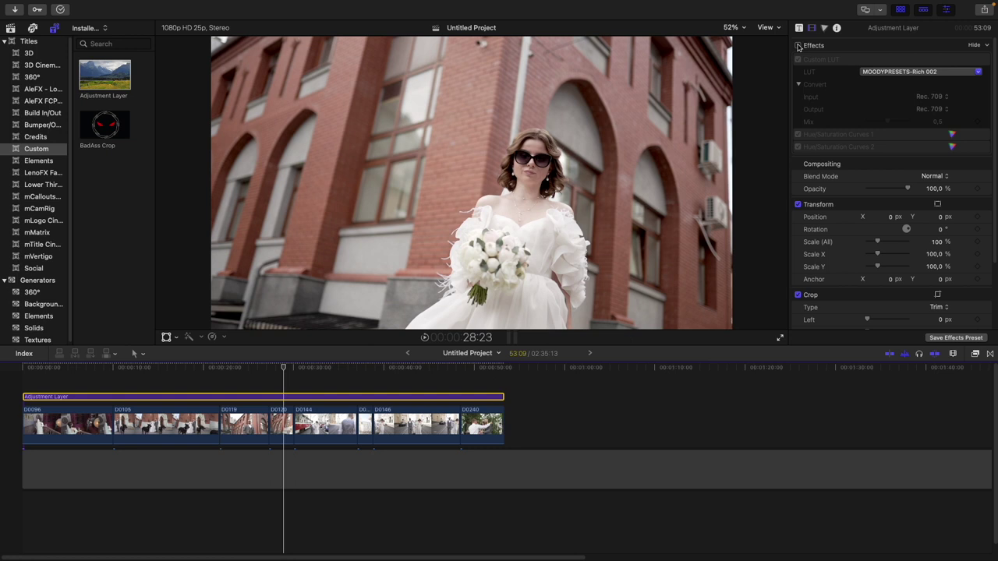
{"action": "left_click", "coordinate": [798, 46]}
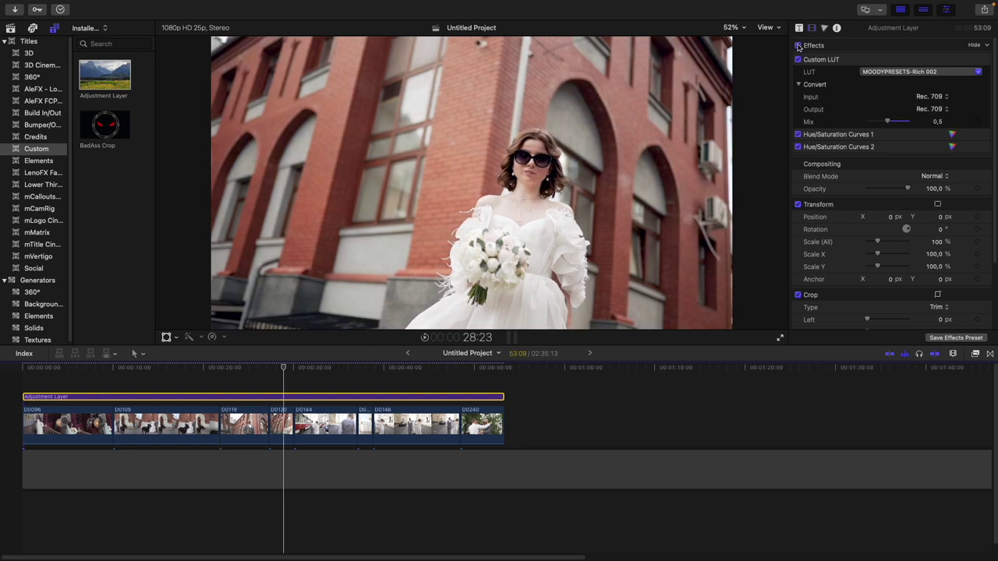
{"action": "left_click", "coordinate": [798, 46]}
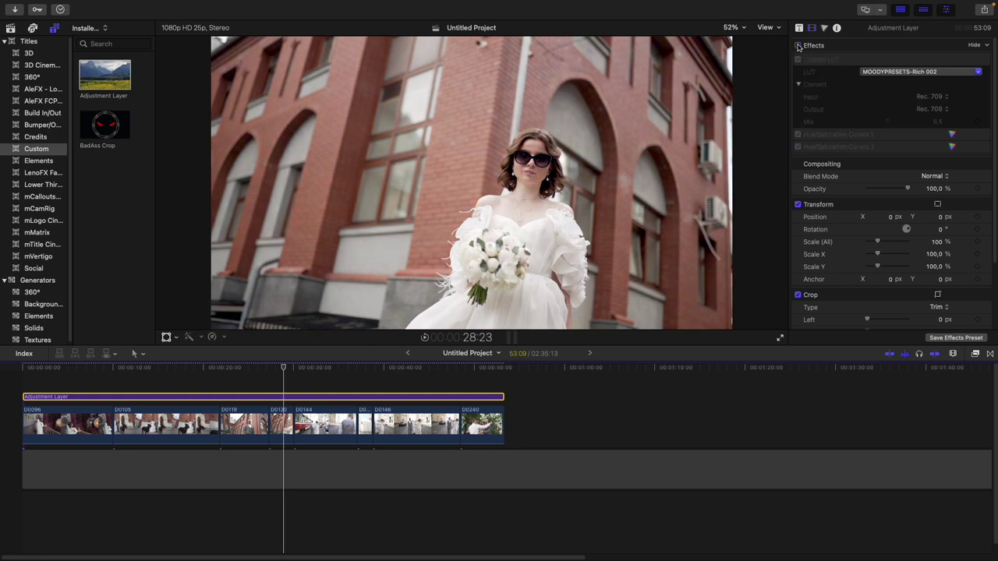
{"action": "left_click", "coordinate": [798, 46]}
- Compare the staircase shot and the tram shot with and without the adjustment layer's effects
{"action": "left_click", "coordinate": [91, 425]}
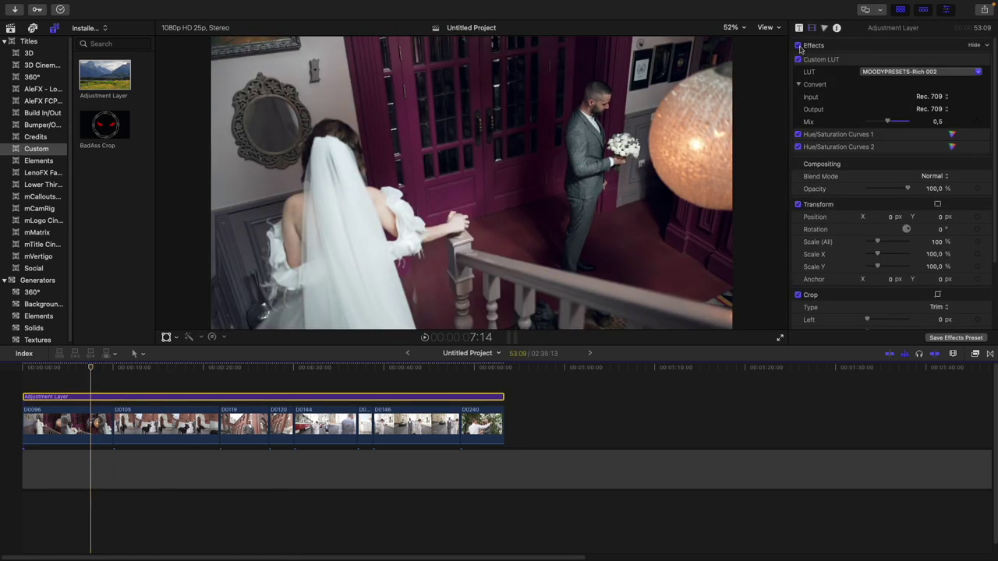
{"action": "left_click", "coordinate": [798, 46]}
{"action": "left_click", "coordinate": [798, 46]}
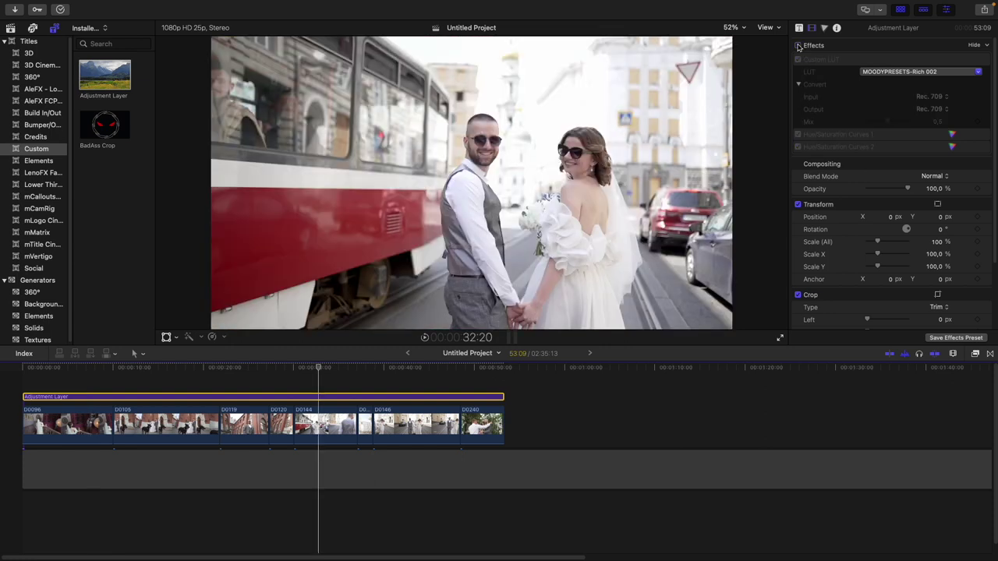
{"action": "left_click", "coordinate": [799, 46]}
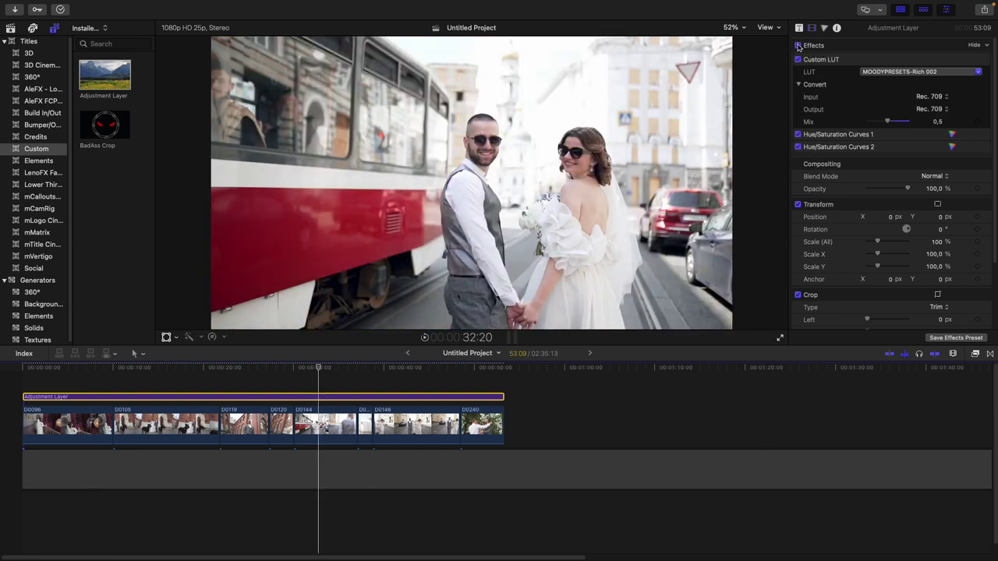
{"action": "left_click", "coordinate": [798, 46]}
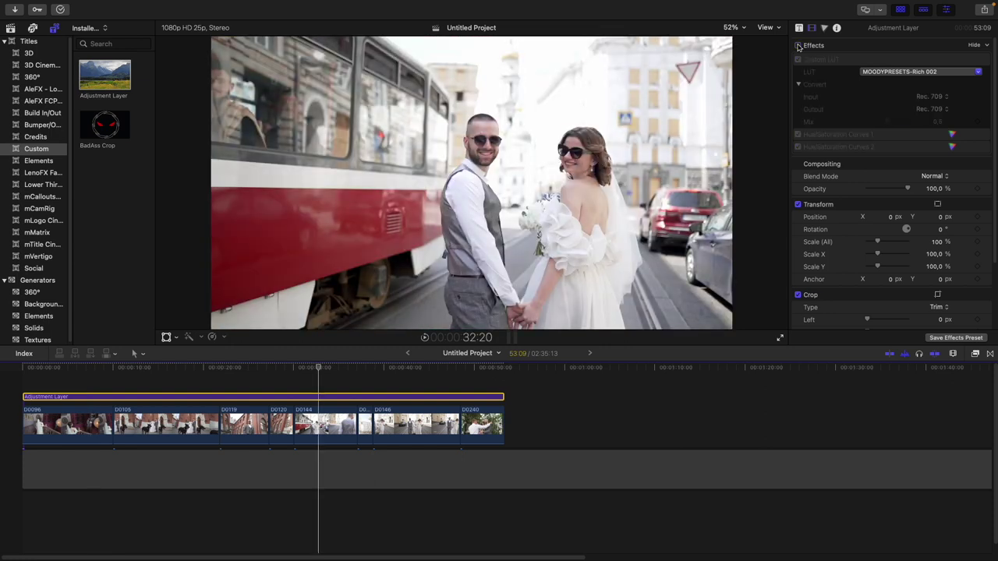
{"action": "left_click", "coordinate": [799, 46]}
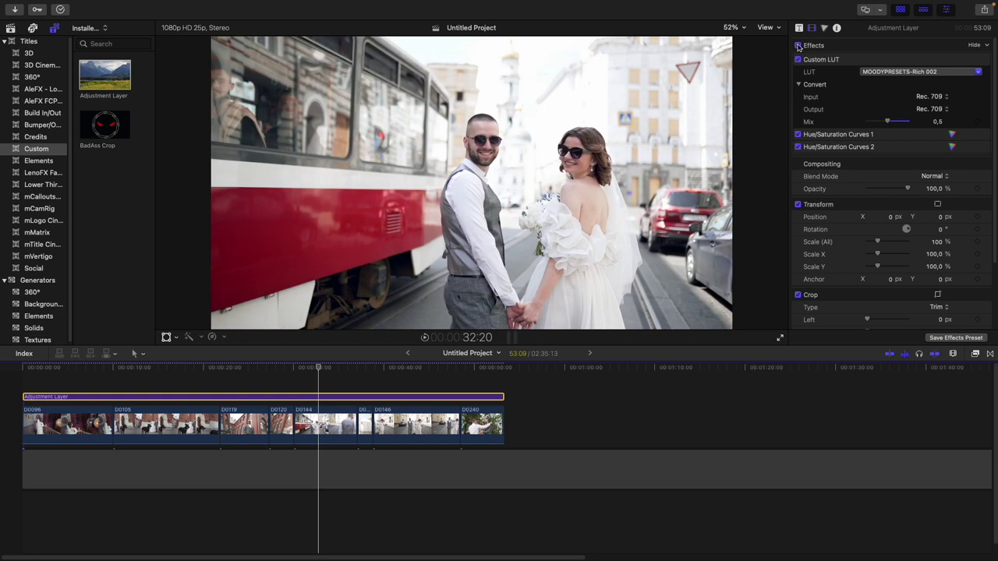
- Compare the shot of the couple facing each other on the street with and without the adjustment layer's effects
{"action": "left_click", "coordinate": [359, 384]}
{"action": "left_click", "coordinate": [366, 397]}
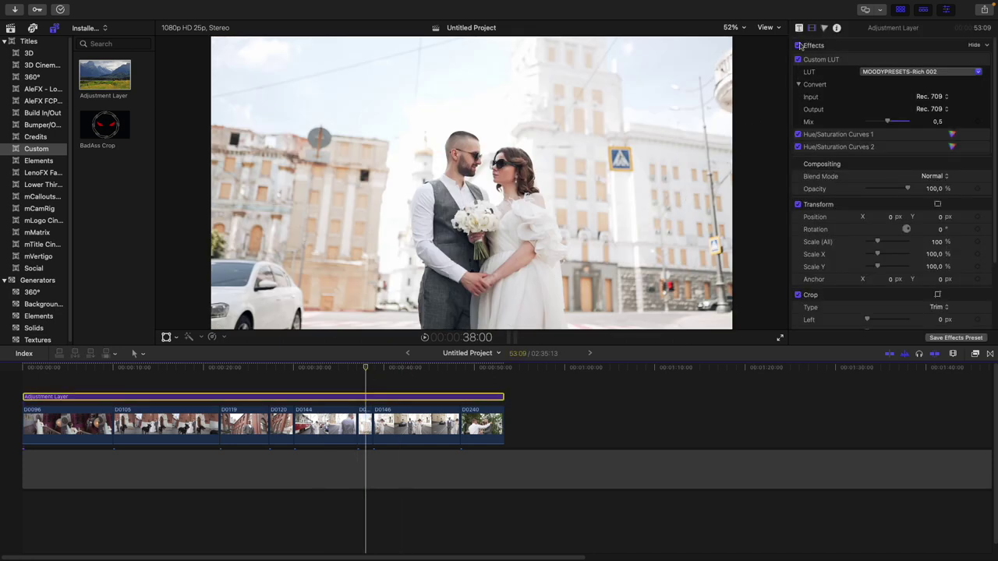
{"action": "left_click", "coordinate": [798, 46]}
{"action": "left_click", "coordinate": [799, 46]}
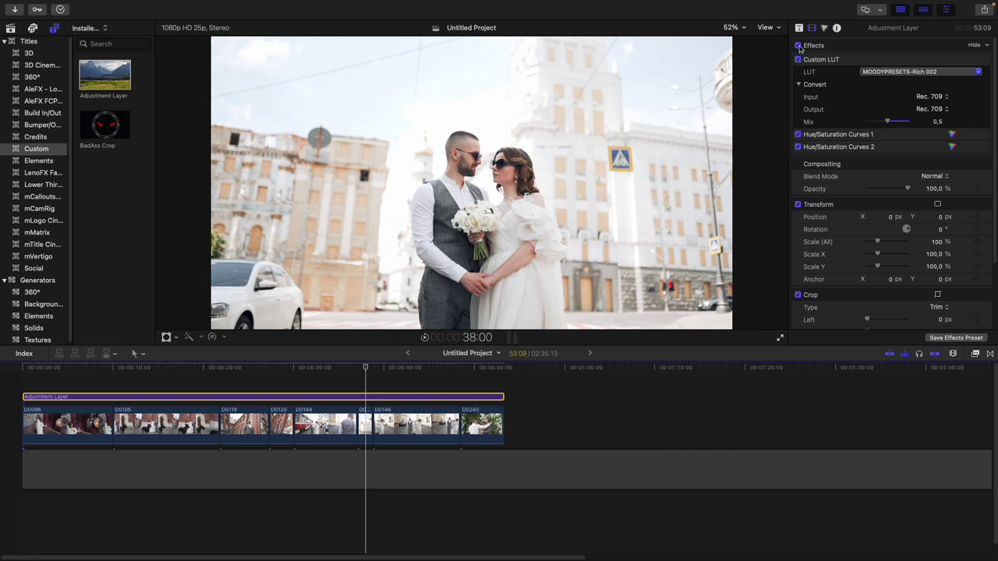
{"action": "left_click", "coordinate": [799, 46]}
{"action": "left_click", "coordinate": [798, 46]}
- Compare the shot of the couple walking along the tram tracks with and without the adjustment layer's effects
{"action": "left_click", "coordinate": [386, 382]}
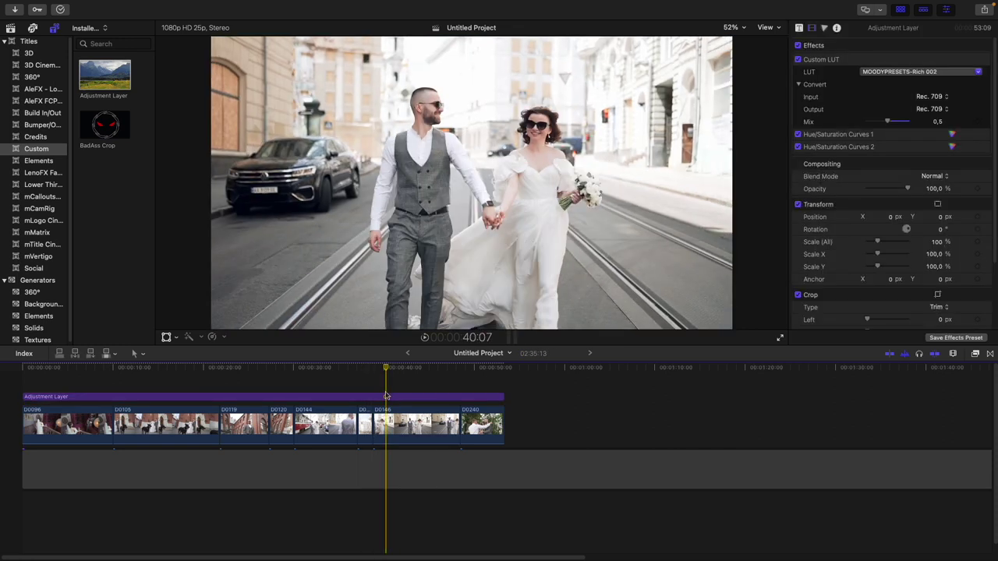
{"action": "left_click", "coordinate": [387, 397]}
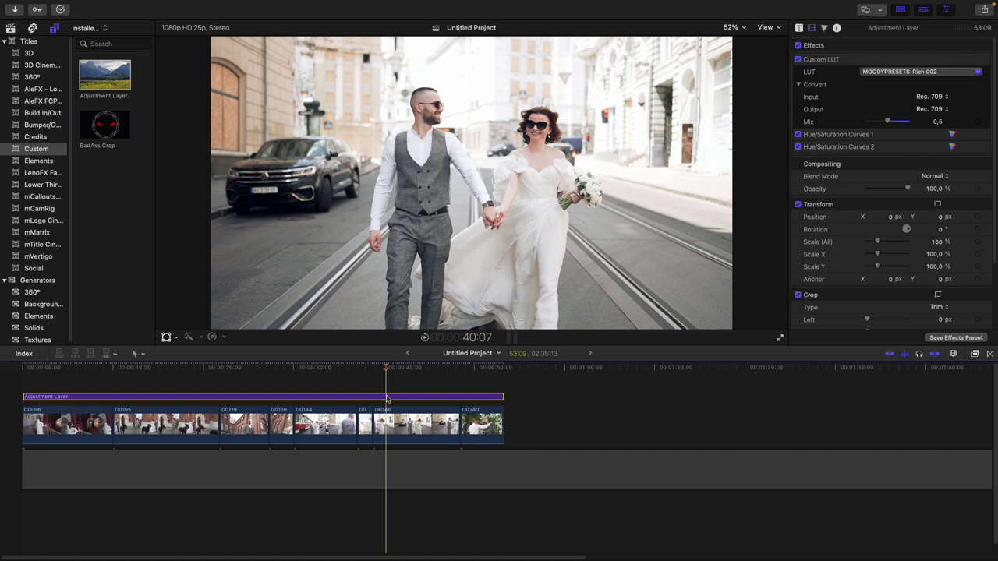
{"action": "left_click", "coordinate": [798, 46]}
{"action": "left_click", "coordinate": [798, 46]}
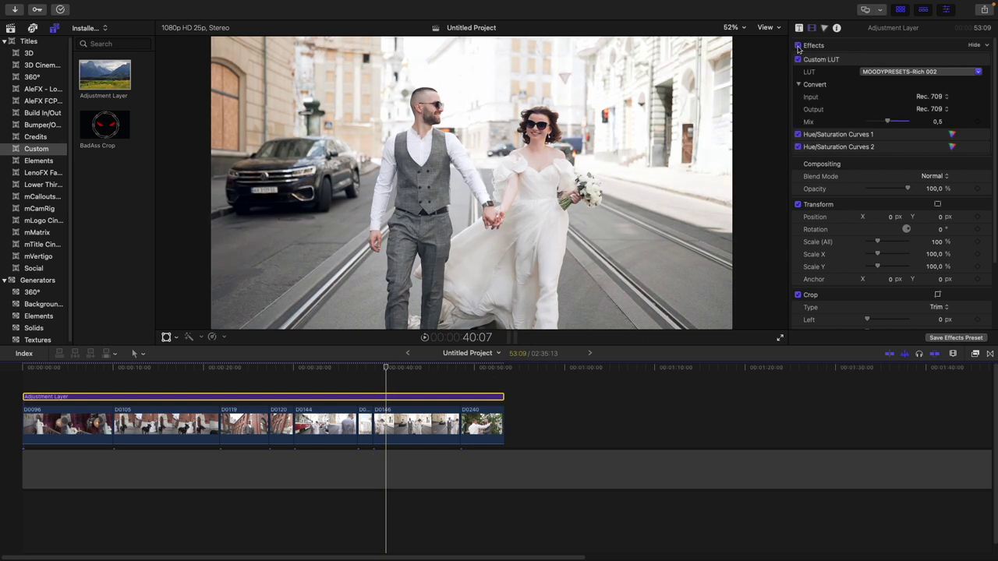
{"action": "left_click", "coordinate": [799, 46]}
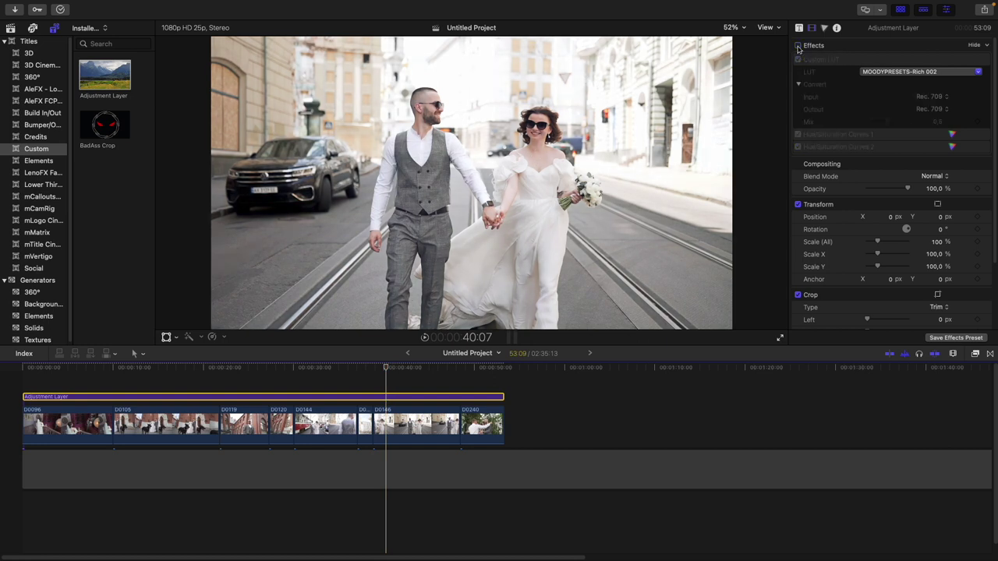
{"action": "left_click", "coordinate": [799, 46]}
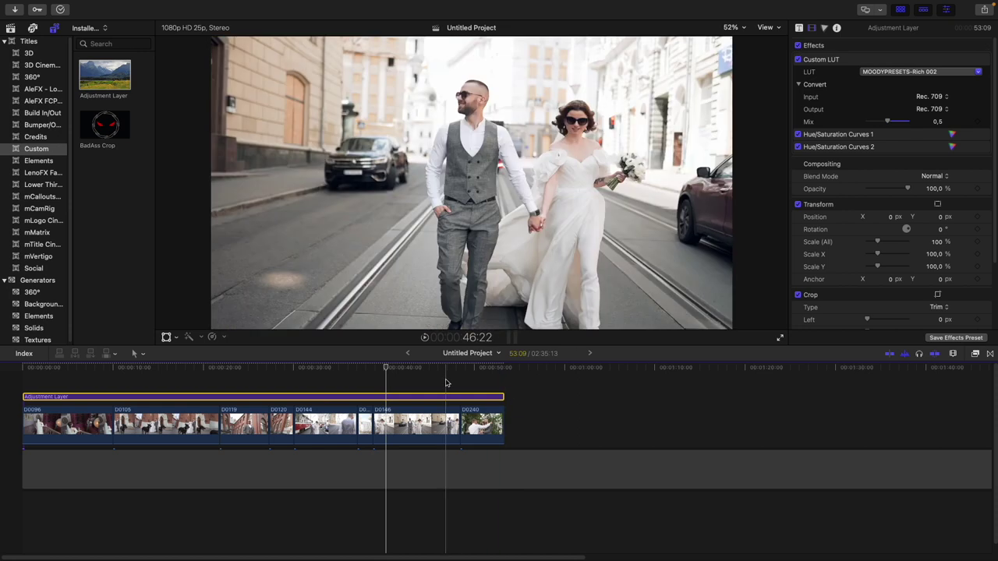
- Compare the guest greeting shot at the flower arch with and without the adjustment layer's effects
{"action": "left_click", "coordinate": [446, 401]}
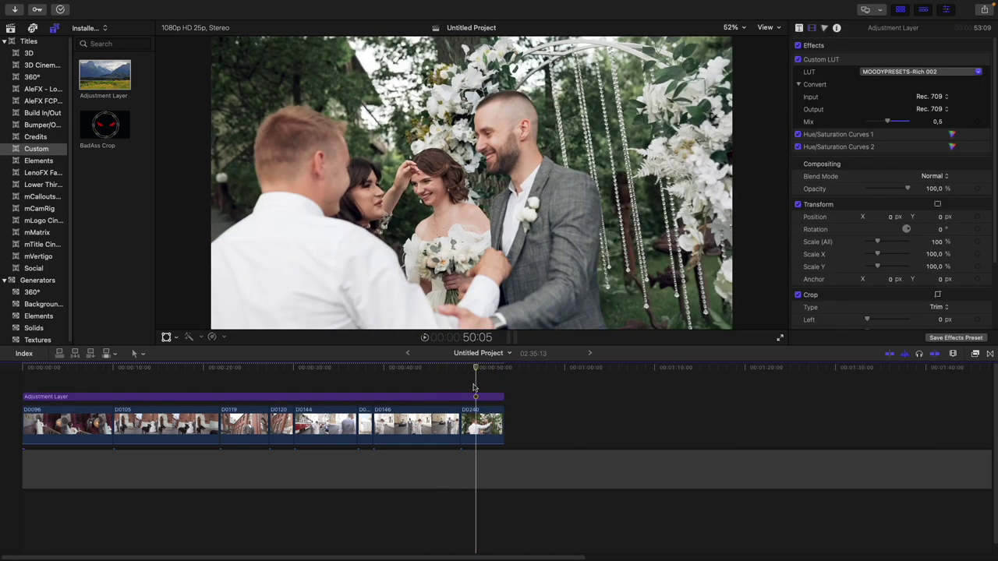
{"action": "left_click", "coordinate": [469, 383]}
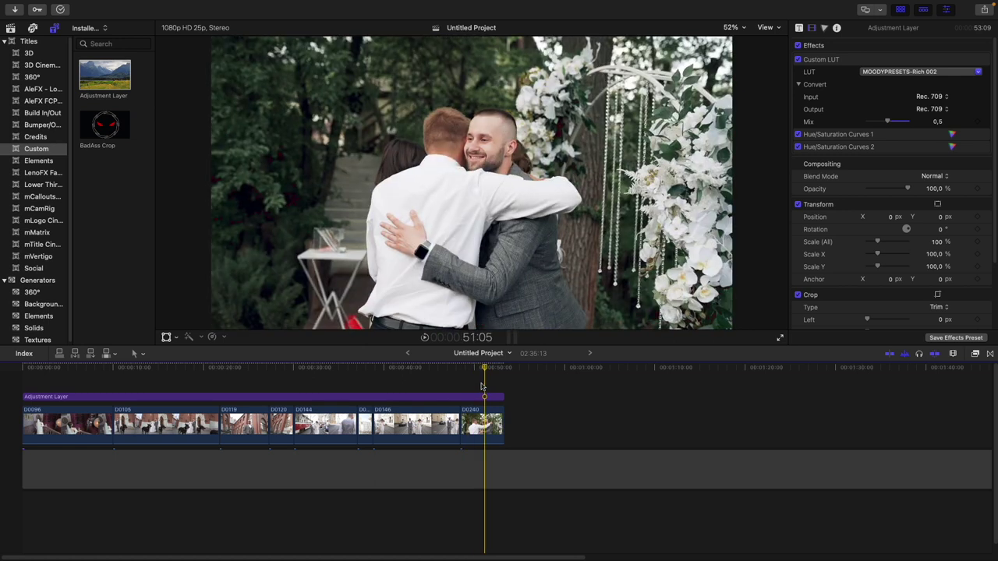
{"action": "left_click", "coordinate": [479, 397]}
{"action": "left_click", "coordinate": [799, 45]}
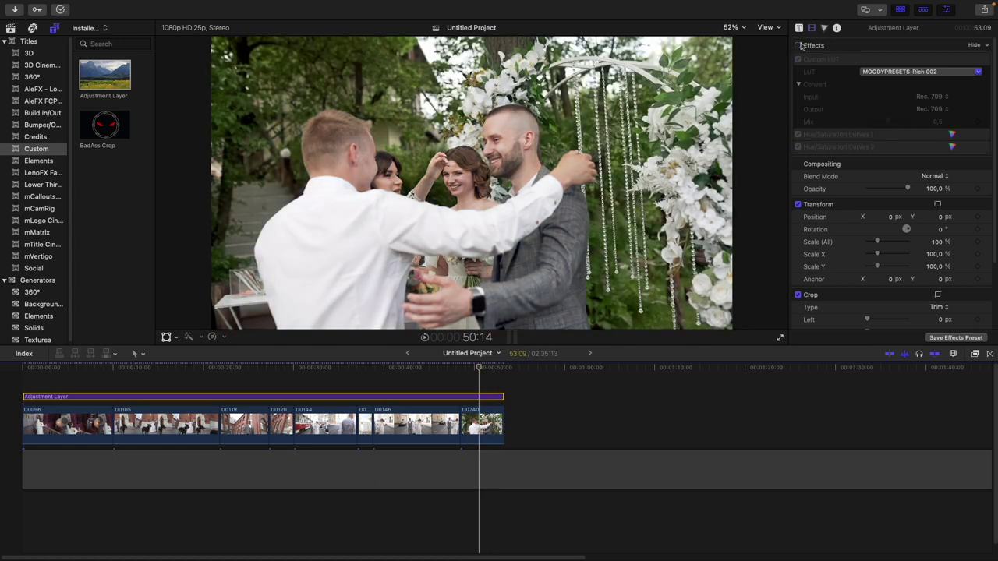
{"action": "left_click", "coordinate": [798, 45]}
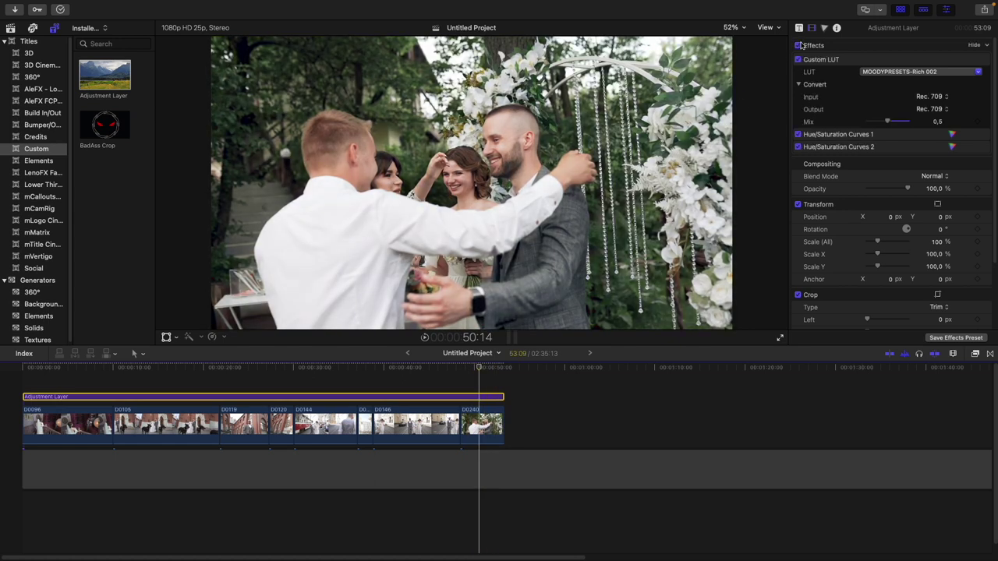
{"action": "left_click", "coordinate": [799, 45]}
{"action": "left_click", "coordinate": [799, 45]}
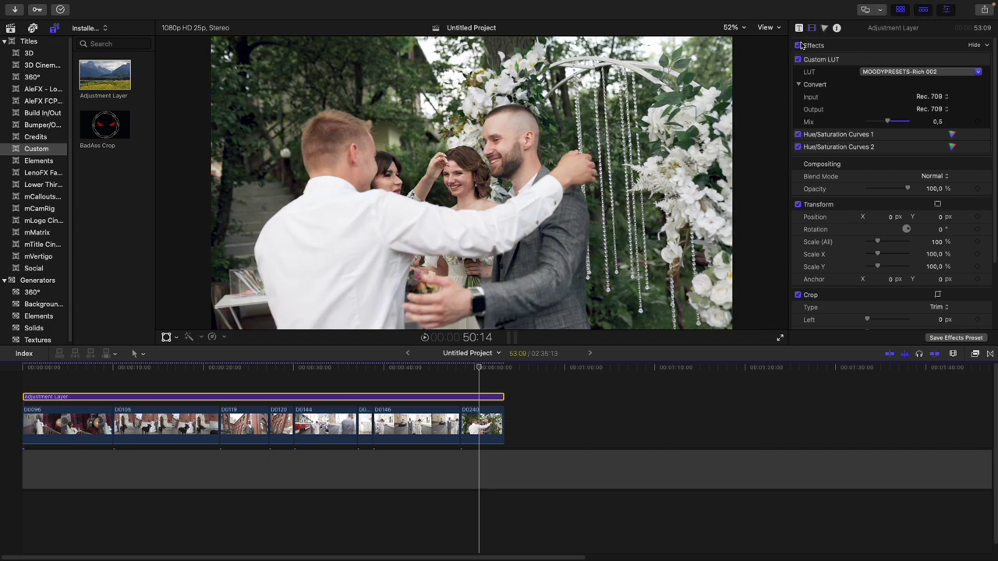